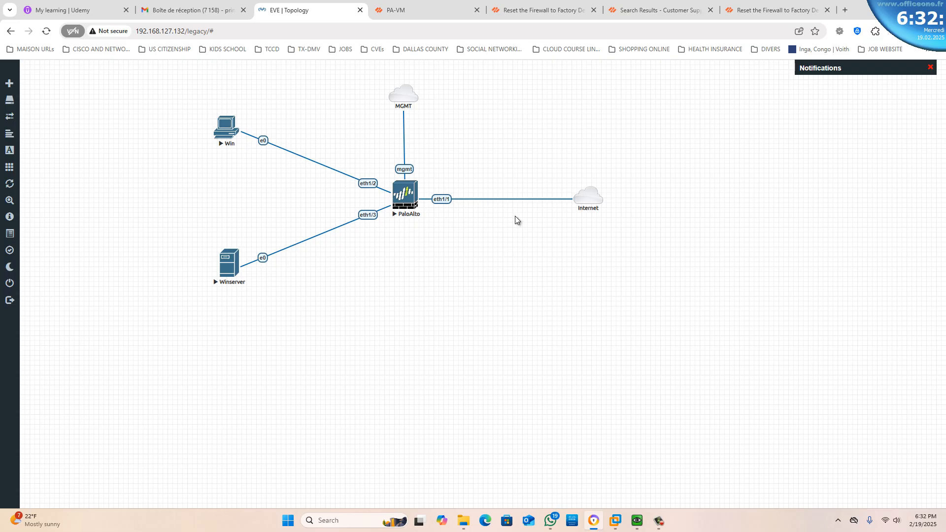
Review the management link between the MGMT cloud and the PaloAlto node in the EVE topology, and return to the firewall's web interface.
click(410, 9)
click(292, 3)
mouse_move(413, 101)
drag(413, 100, 413, 170)
click(419, 11)
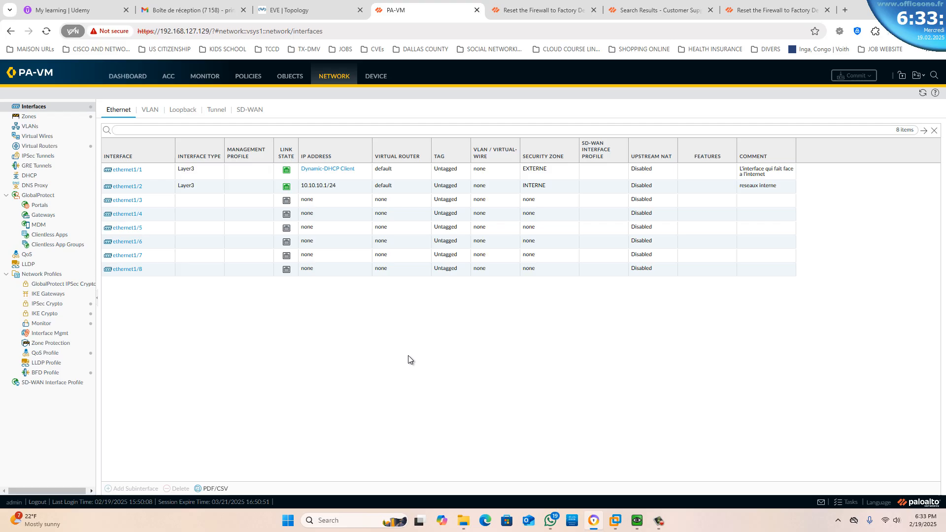
Review the Management interface settings in the device setup, including IP type, allowed services and permitted addresses, and leave them without saving.
click(381, 80)
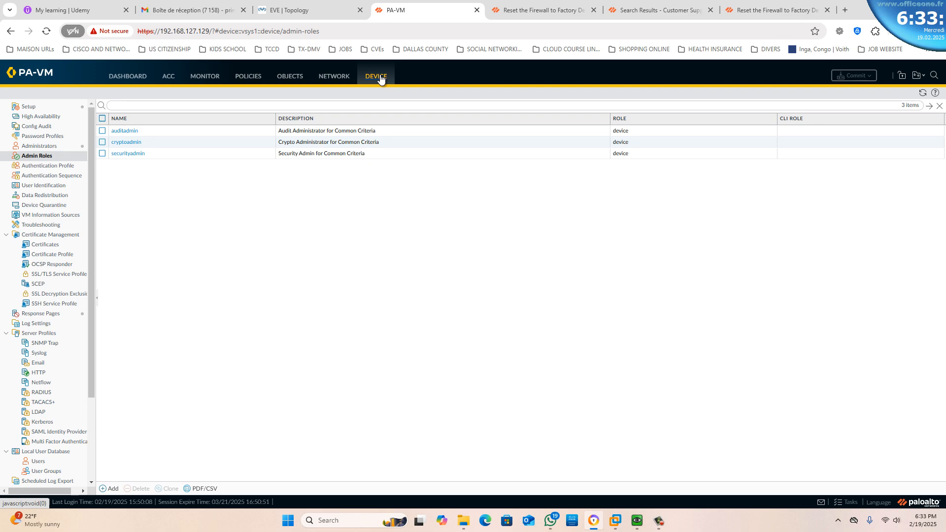
click(309, 14)
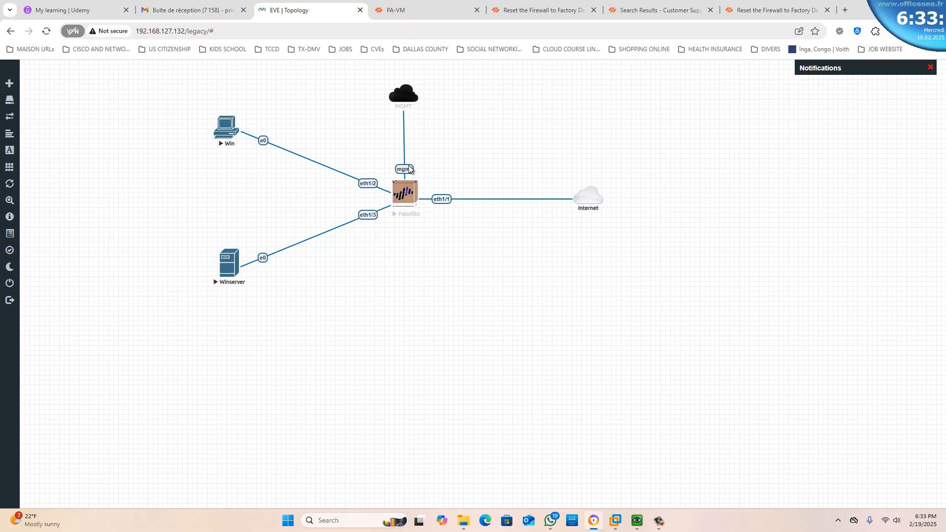
click(404, 12)
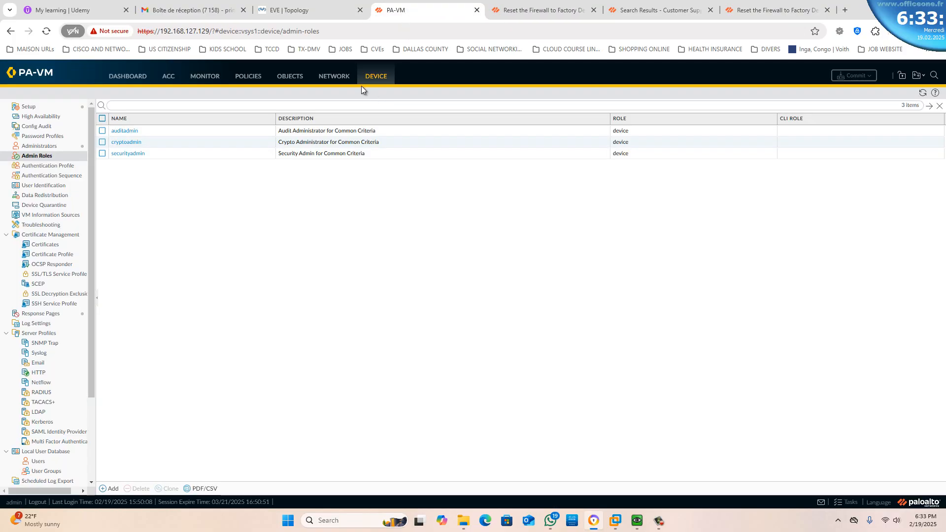
click(22, 107)
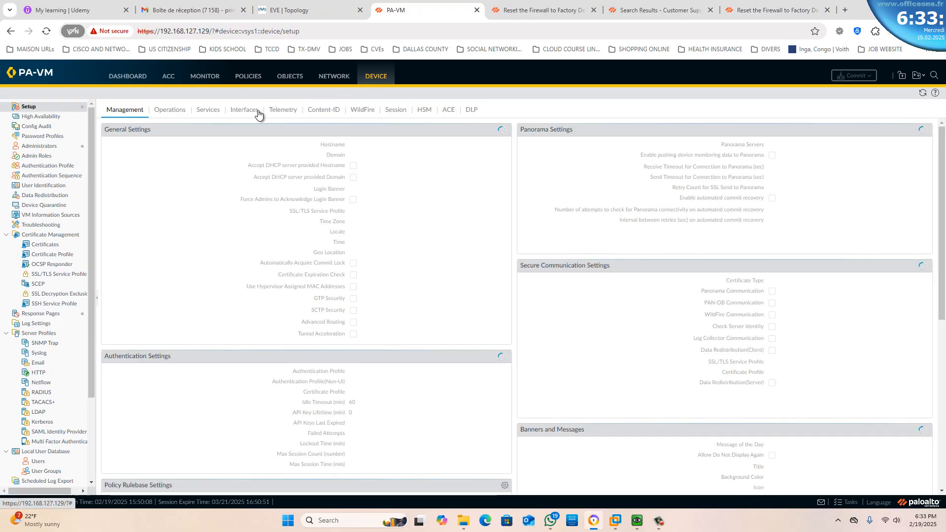
click(244, 111)
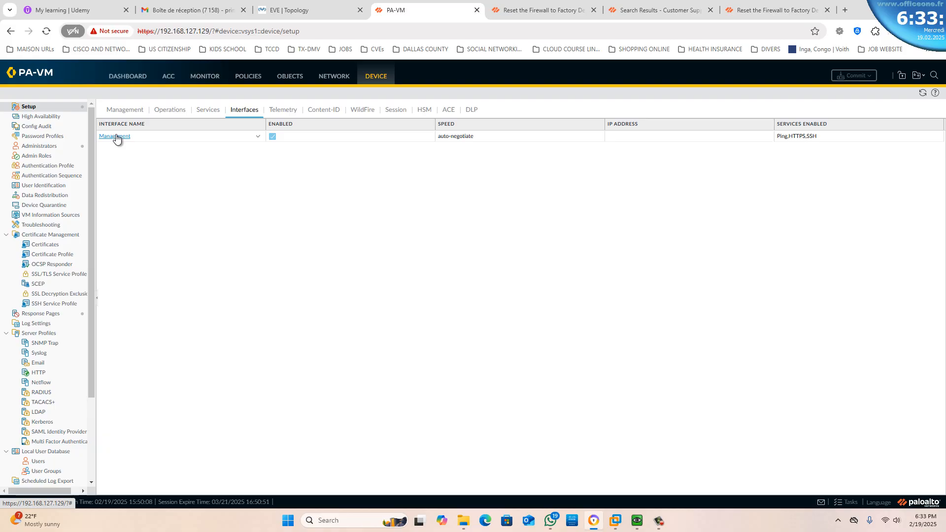
click(118, 139)
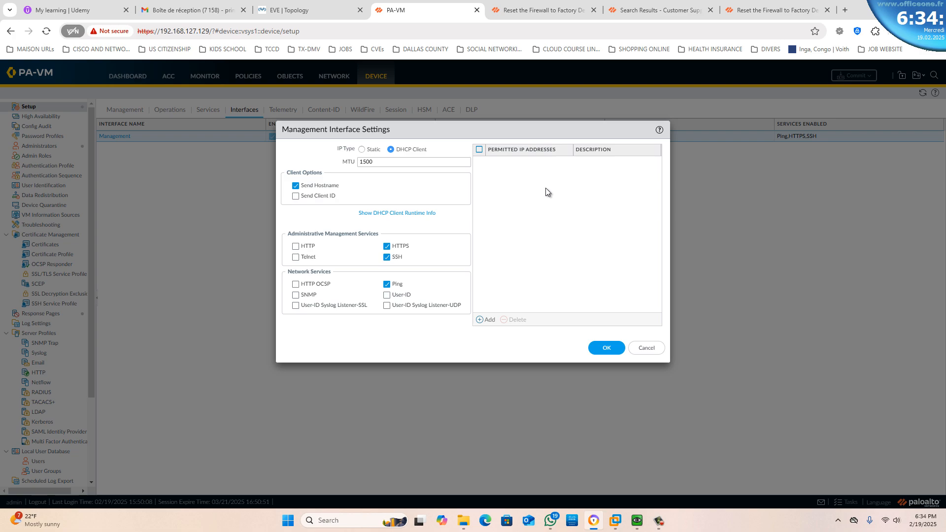
click(645, 348)
Check the topology and inspect the management profile setting in ethernet1/2's advanced options, leaving the interface without saving.
click(306, 11)
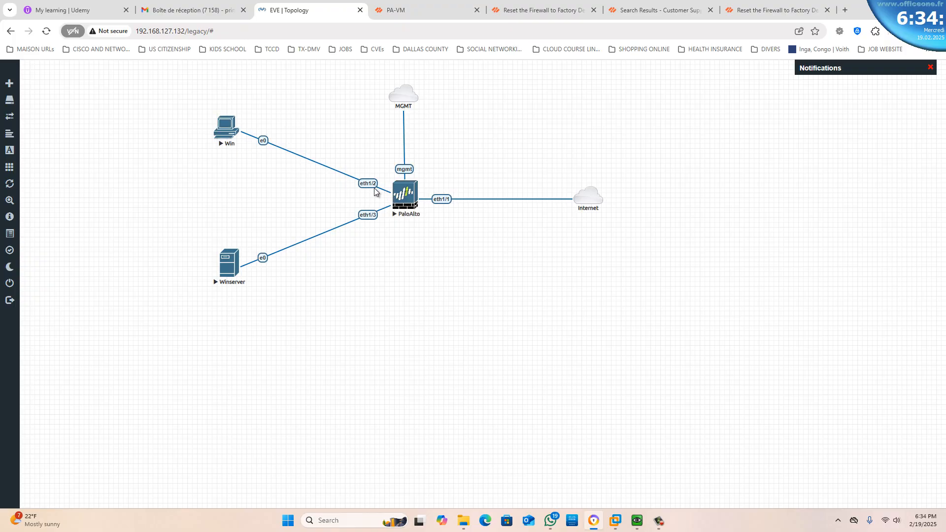
click(423, 19)
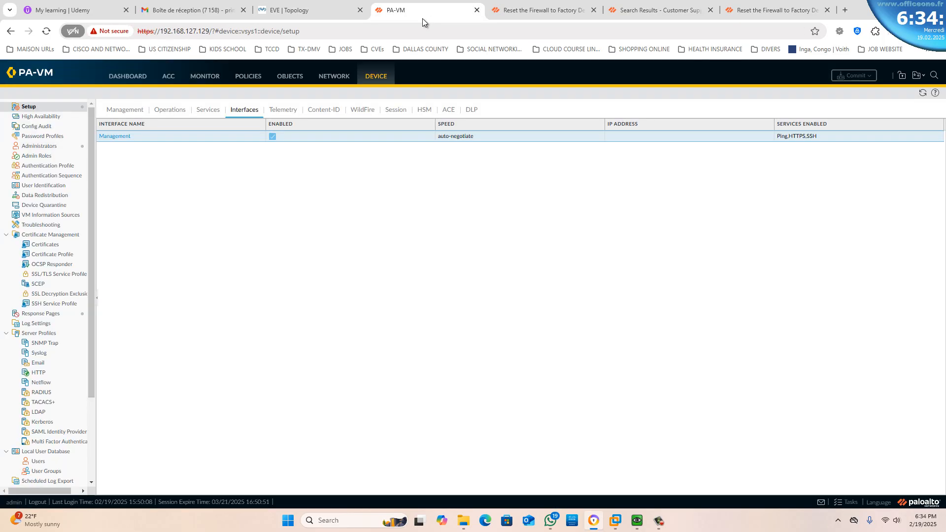
click(343, 77)
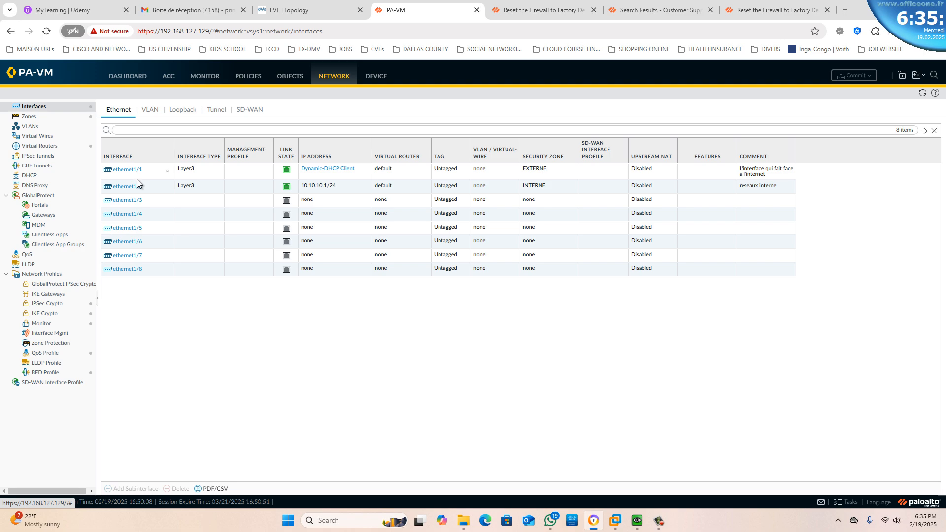
click(132, 187)
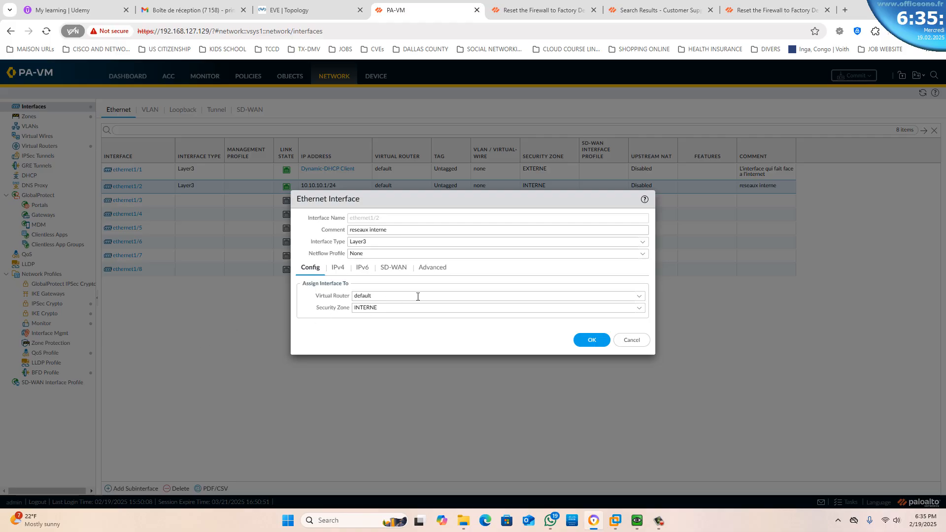
click(434, 269)
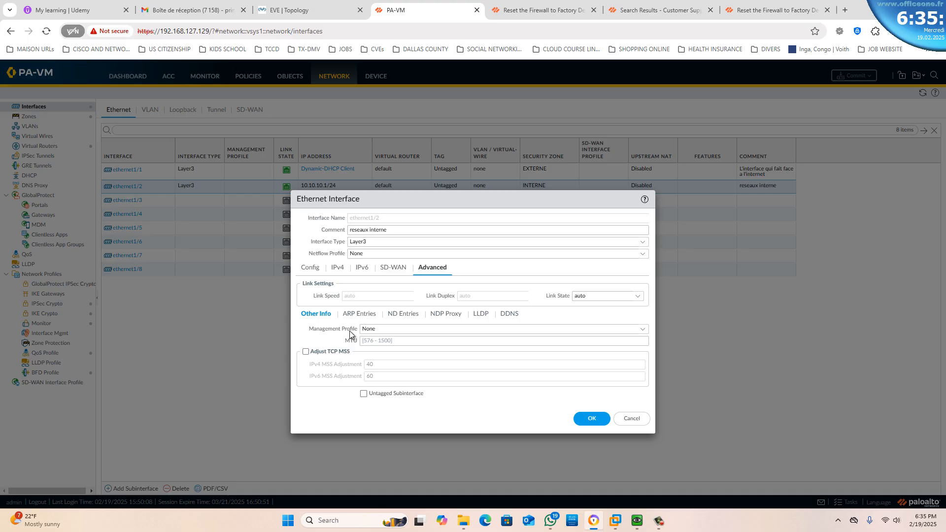
click(632, 418)
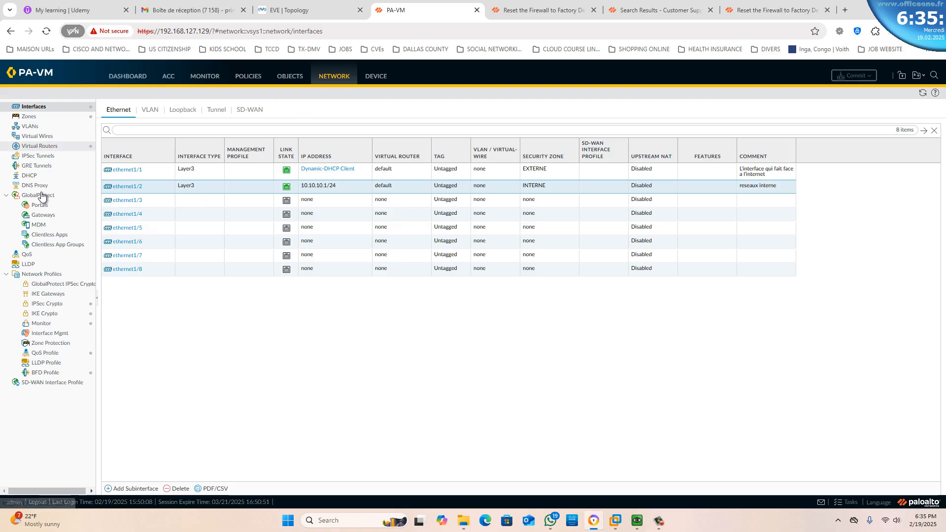
Add an interface management profile named MGMT-PROFILE-ACL with 10.10.10.0/24 as its permitted IP address range.
click(55, 337)
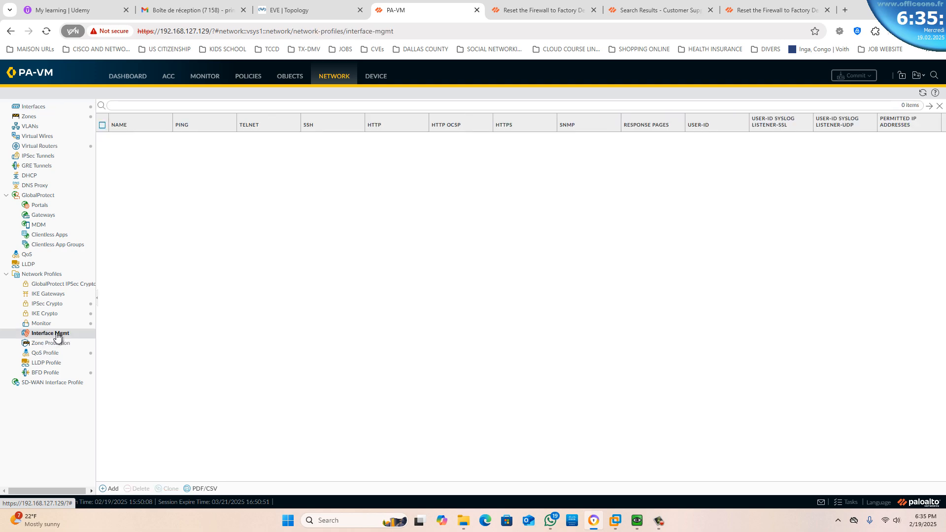
click(111, 489)
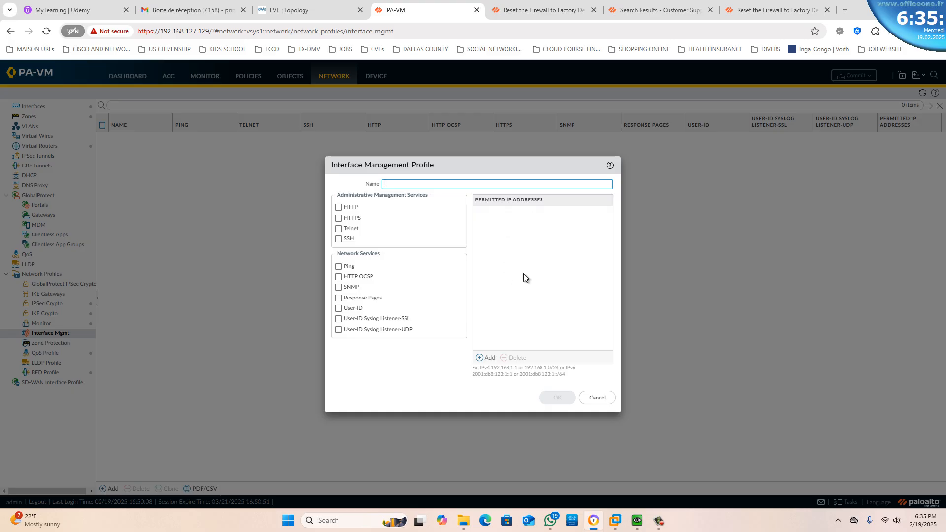
click(489, 359)
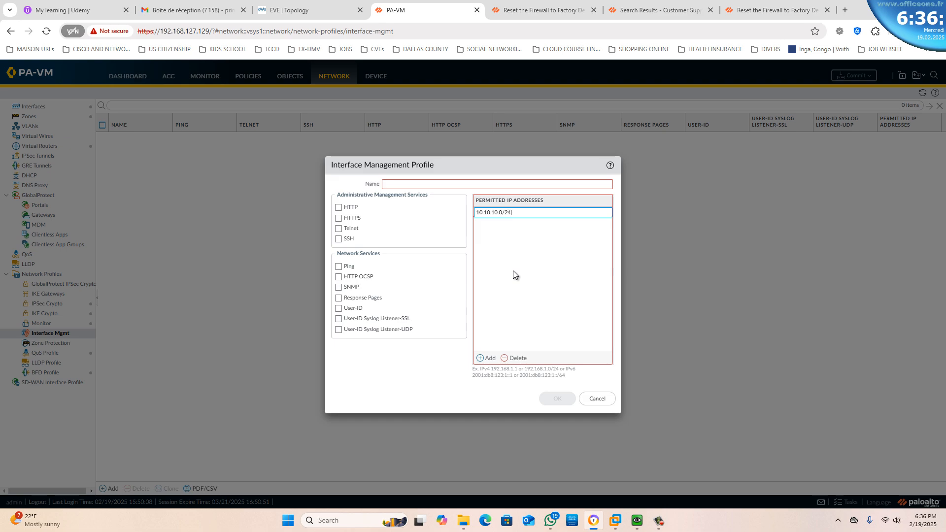
click(433, 183)
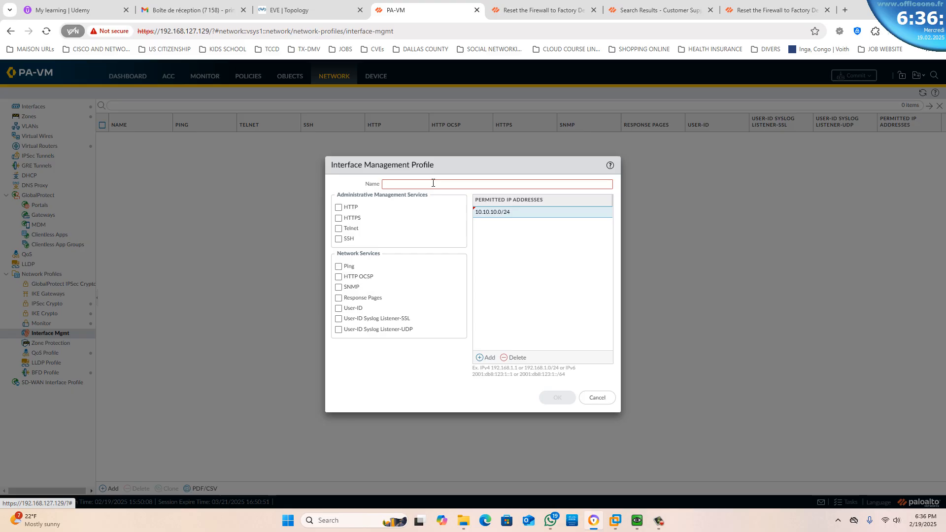
click(433, 182)
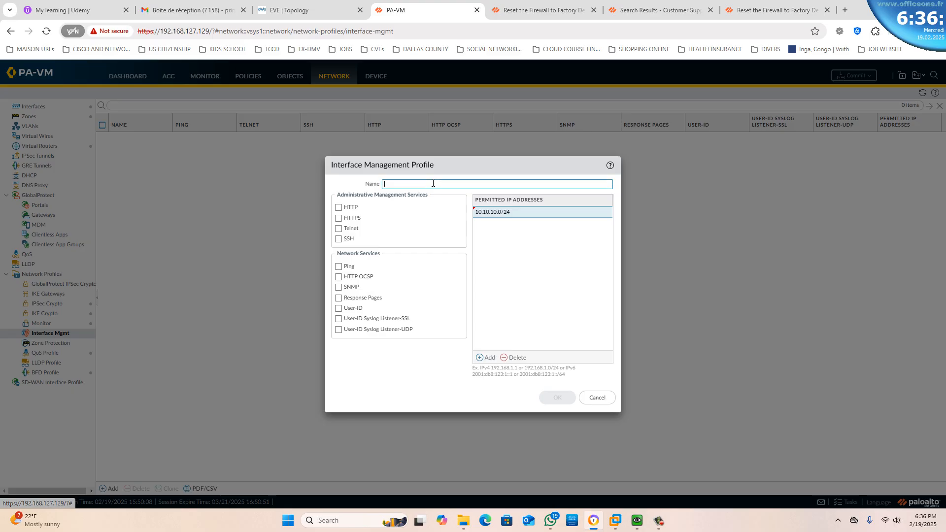
text(MGMT)
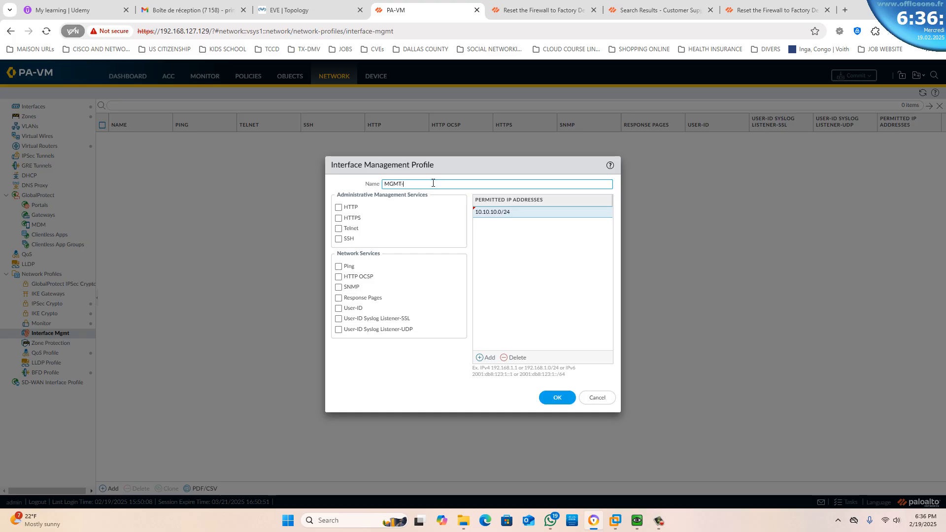
text(-PROFILE-ACL)
Enable HTTPS and Ping in the new interface management profile and save it.
click(342, 219)
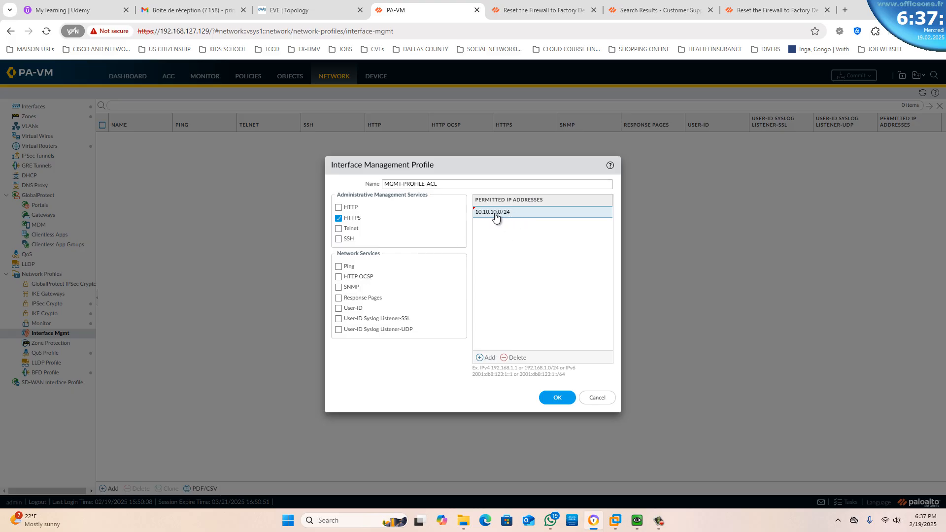
click(340, 267)
click(554, 399)
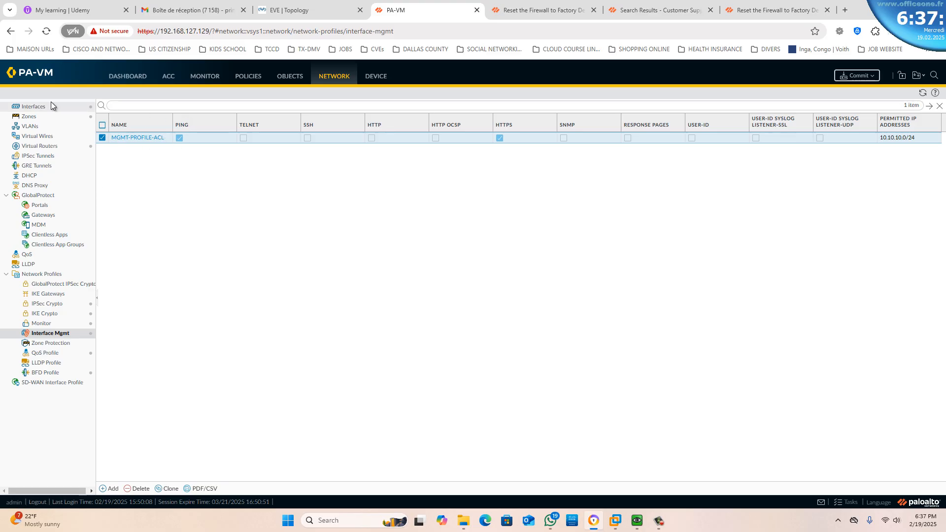
Assign MGMT-PROFILE-ACL as the management profile of ethernet1/2 and accept exposing the administrative interface.
click(34, 106)
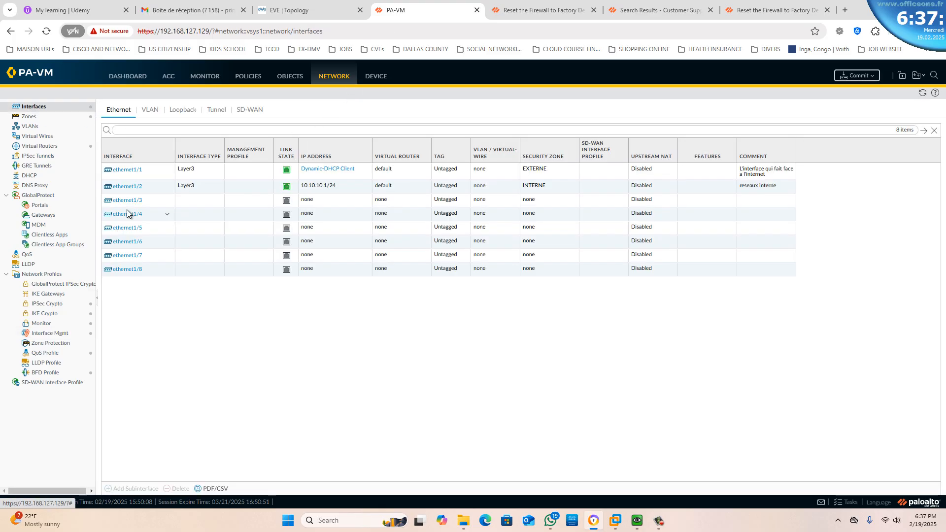
click(123, 187)
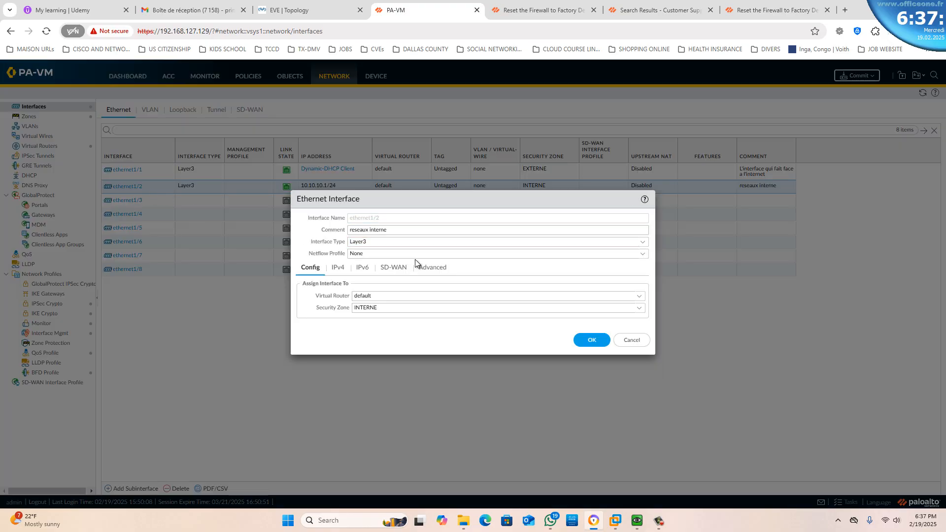
click(431, 268)
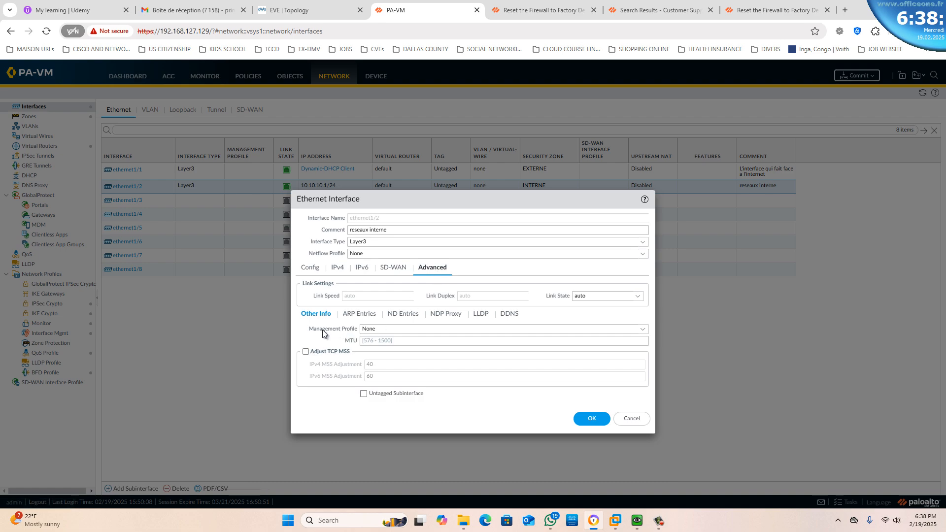
click(643, 333)
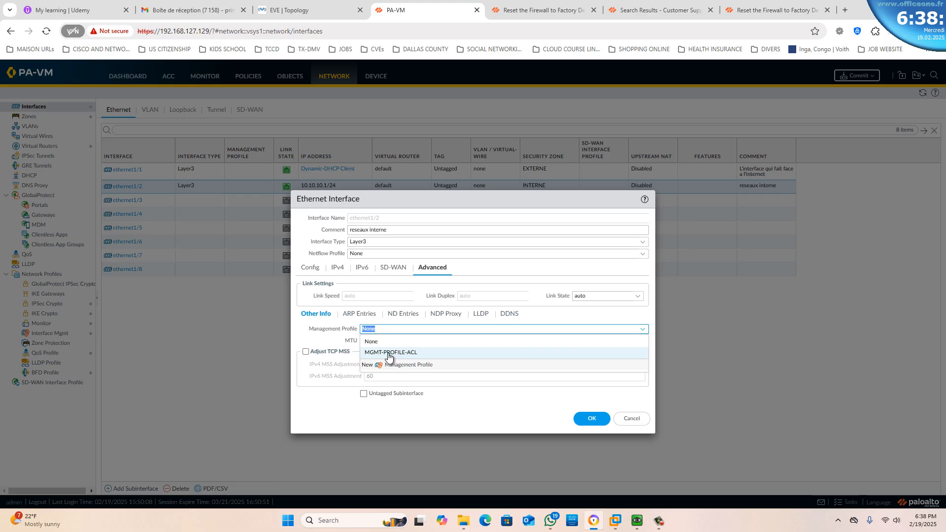
click(389, 354)
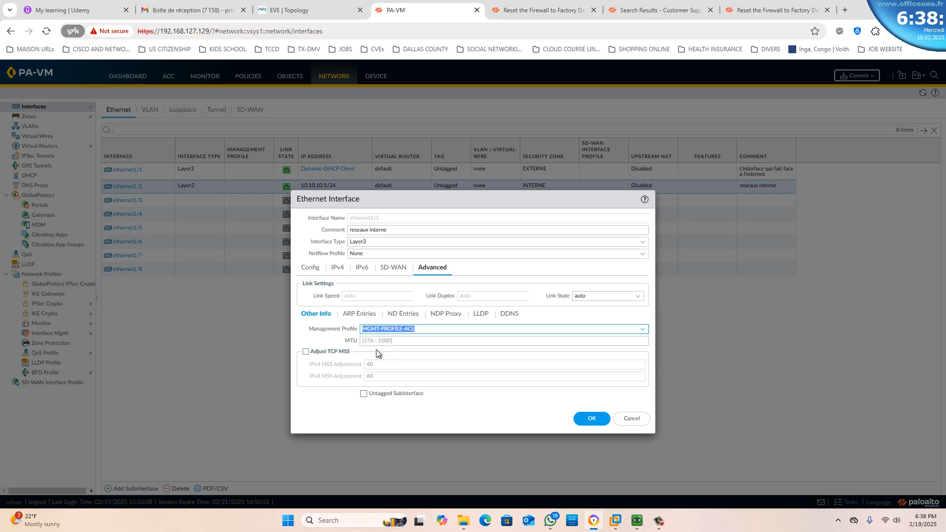
click(585, 424)
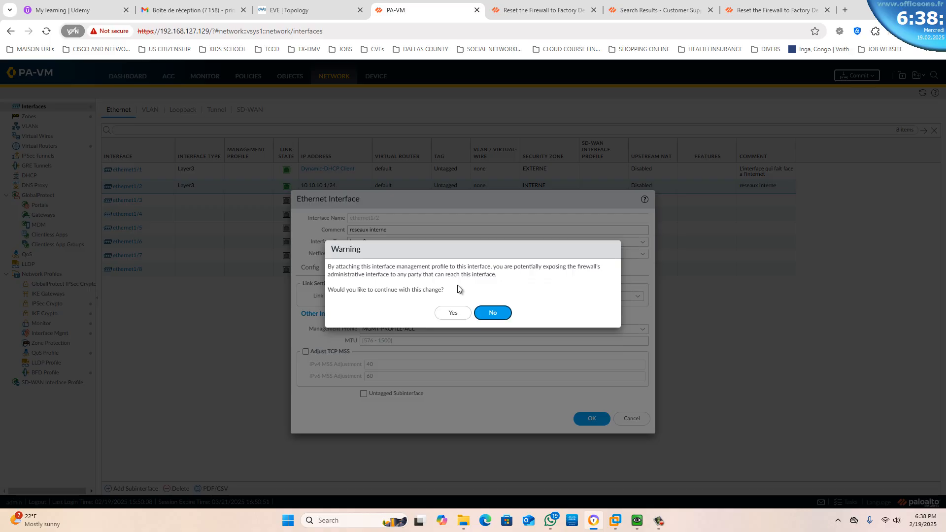
click(461, 313)
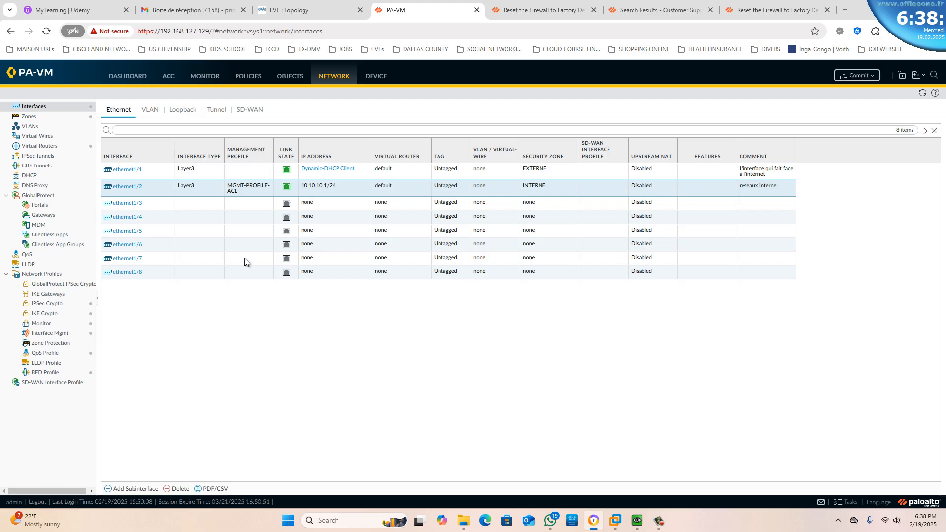
Open the Minimum Password Complexity settings in the device's management setup for editing.
click(376, 79)
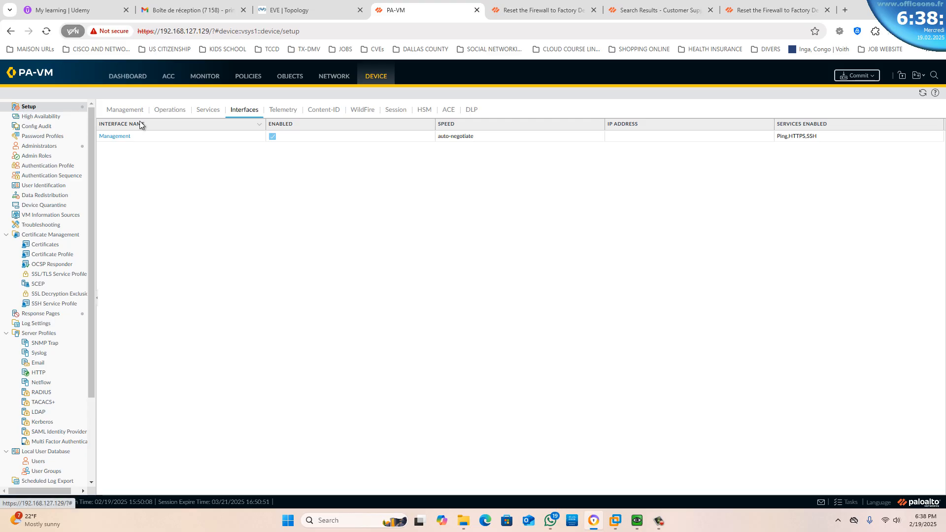
click(126, 110)
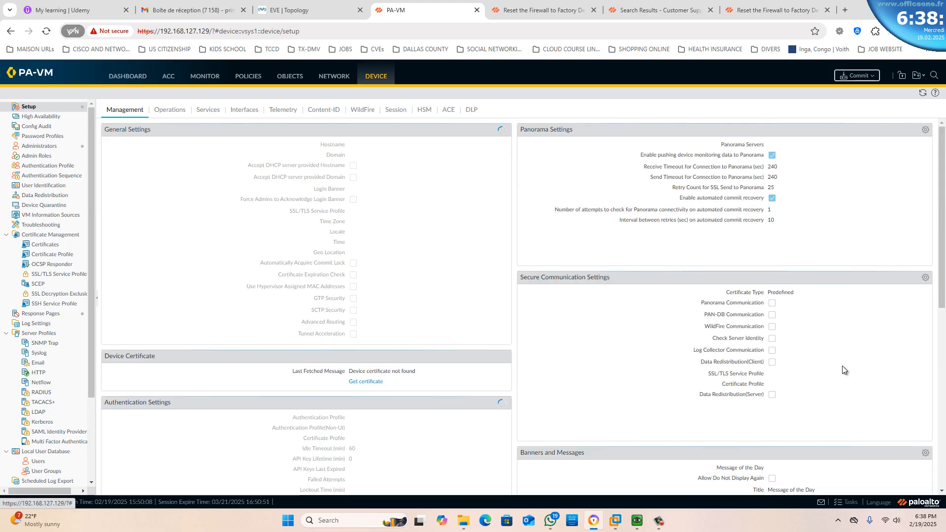
scroll(730, 326, down, 7)
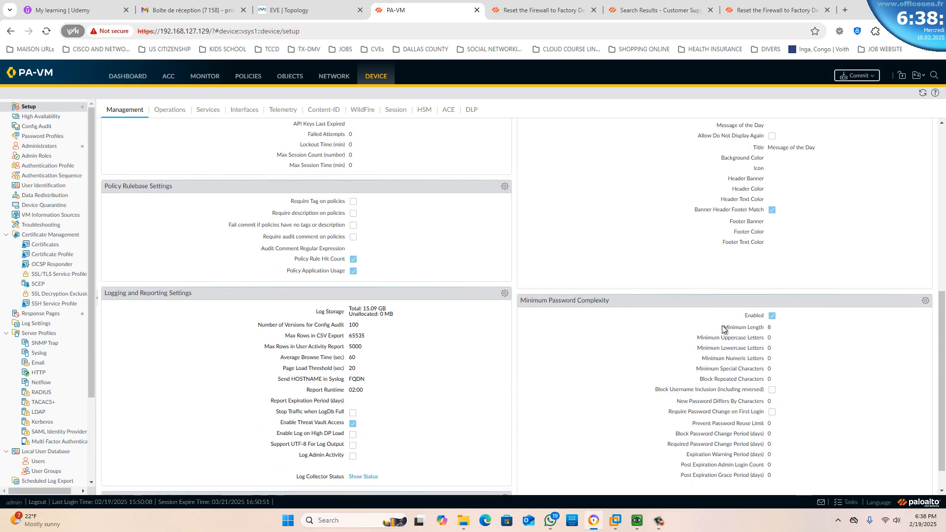
scroll(705, 323, down, 2)
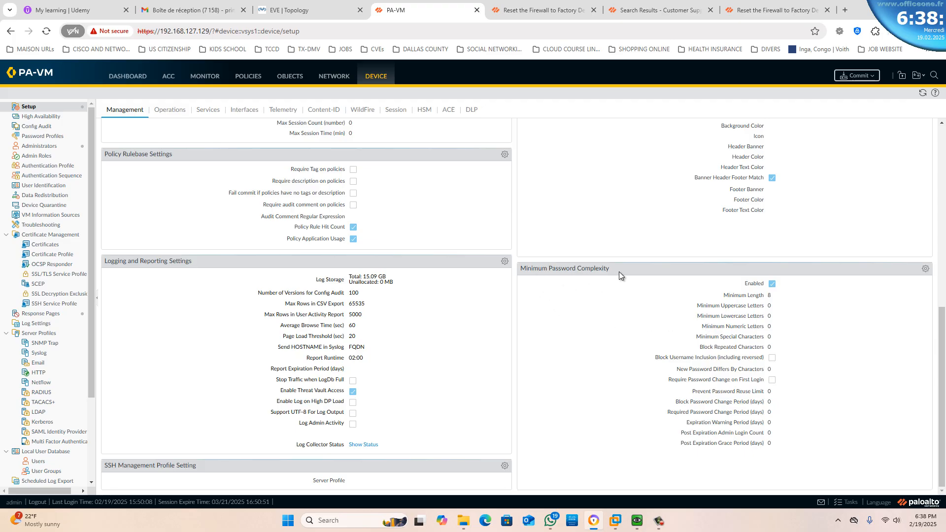
click(926, 269)
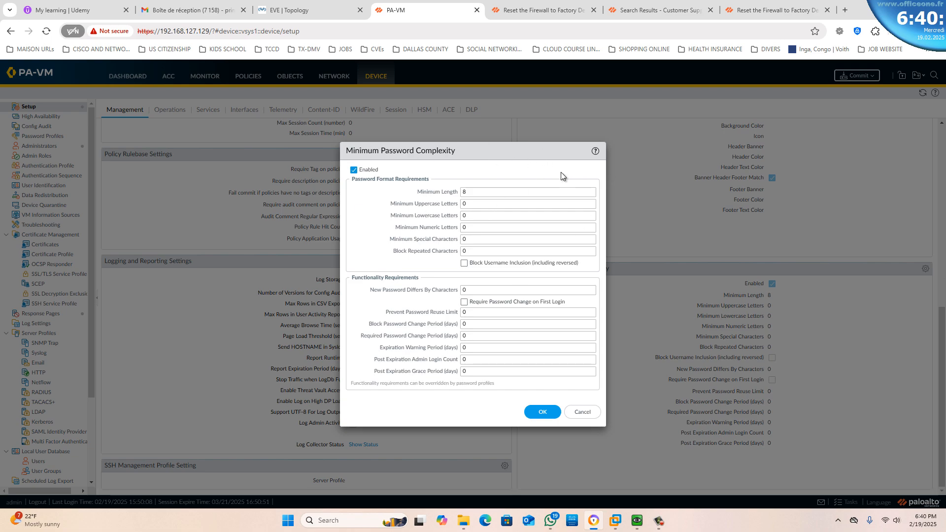
Consult the help page for the Minimum Password Complexity settings and close the settings without changing them.
click(596, 151)
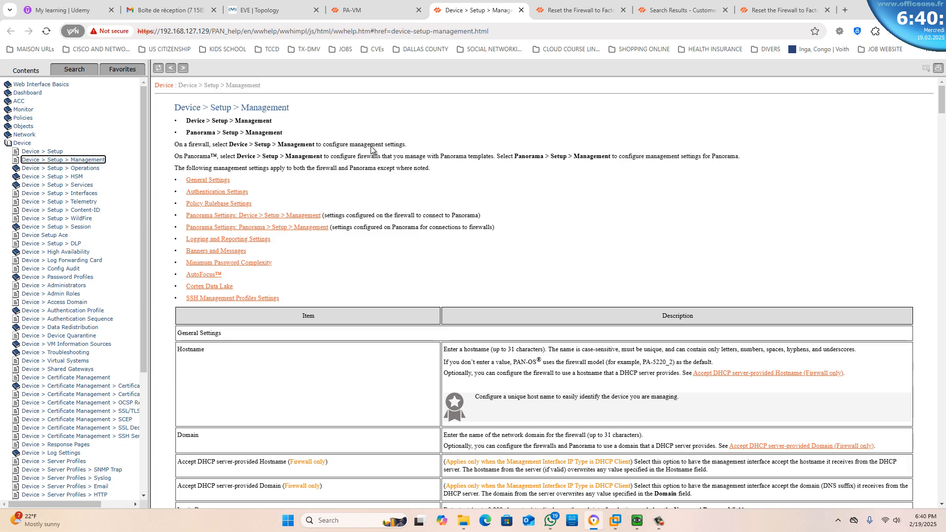
scroll(340, 276, down, 5)
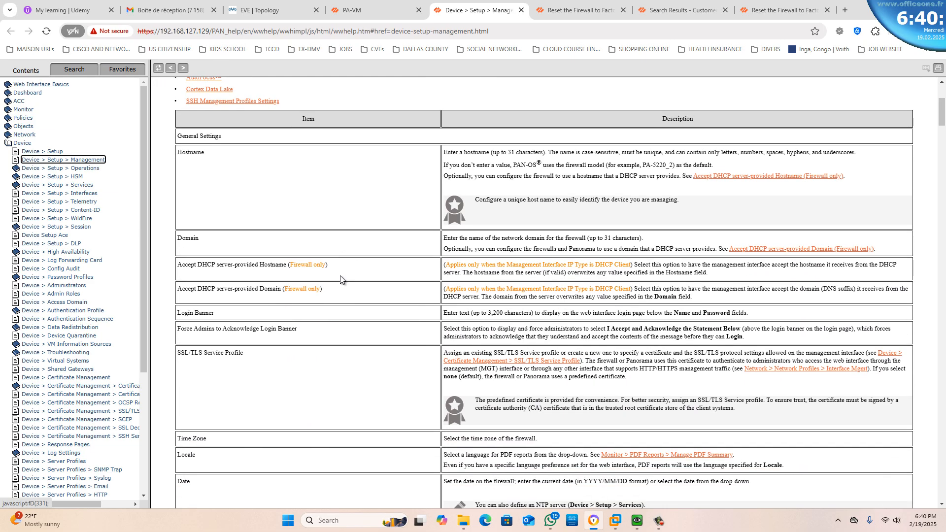
click(366, 16)
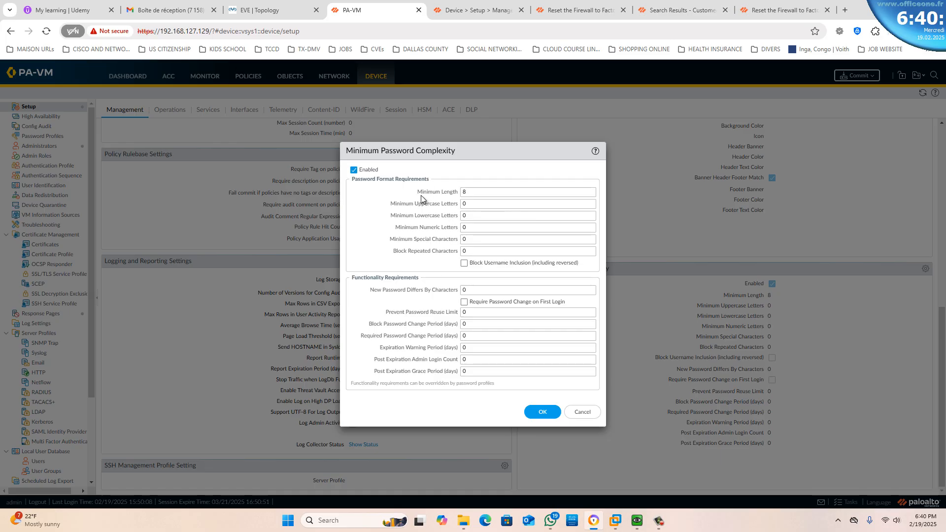
click(583, 412)
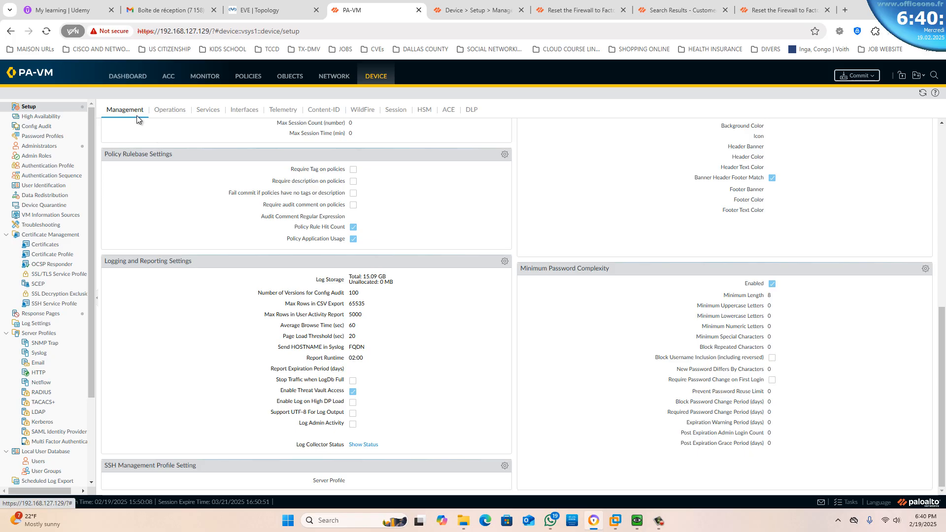
Open the device's administrators list and select the Superuser account to review it.
click(45, 149)
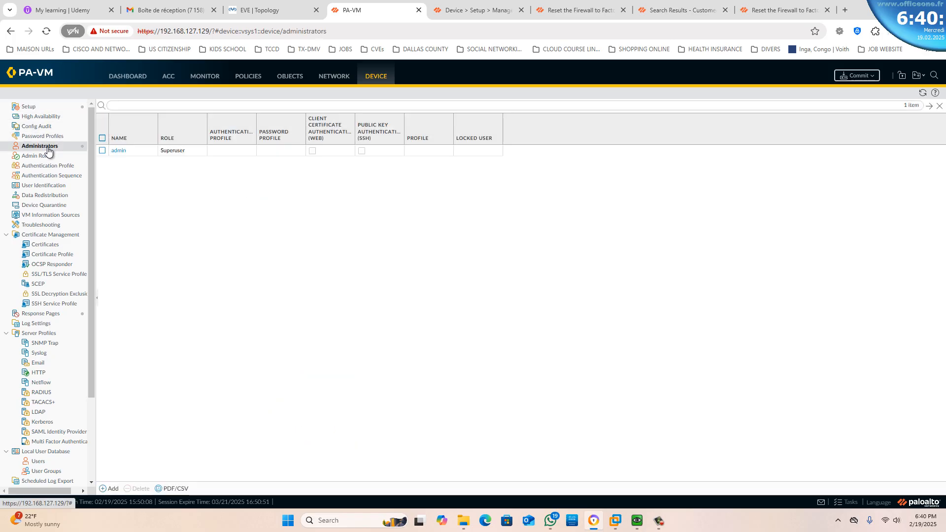
click(102, 150)
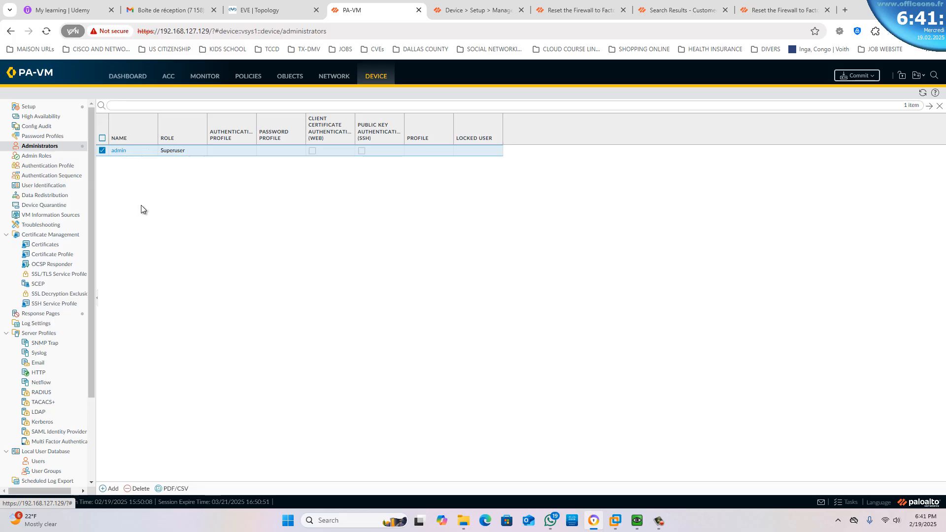
Examine the Web UI permissions offered by a new admin role profile, and discard the profile.
click(42, 160)
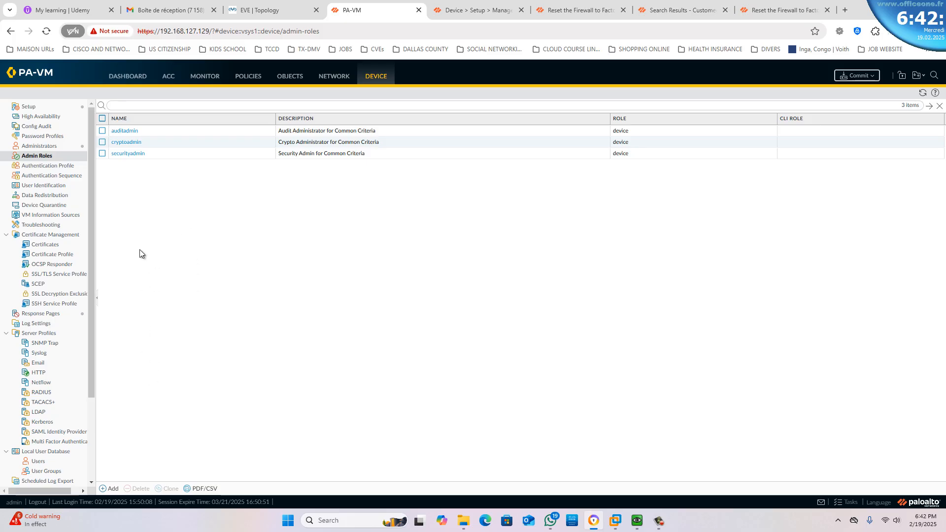
click(110, 490)
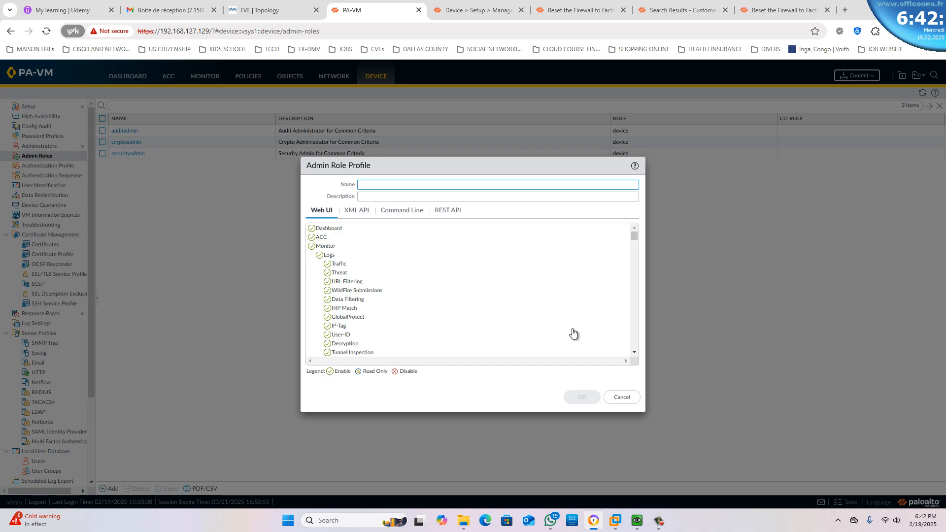
click(635, 352)
drag(633, 351, 632, 351)
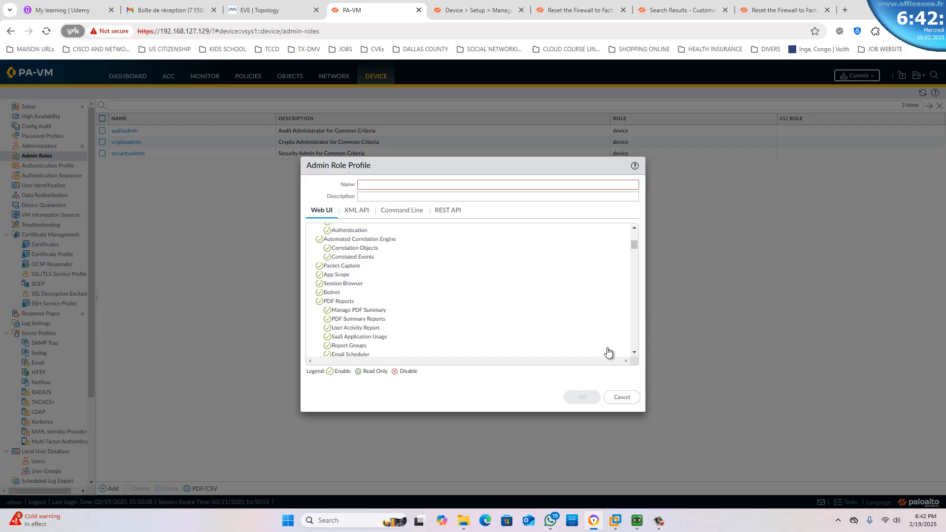
scroll(533, 292, up, 5)
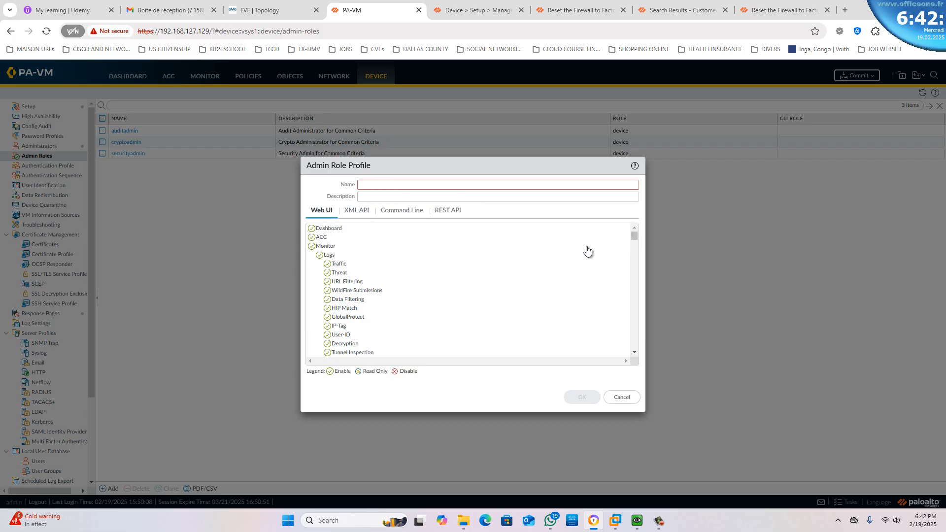
drag(636, 235, 625, 335)
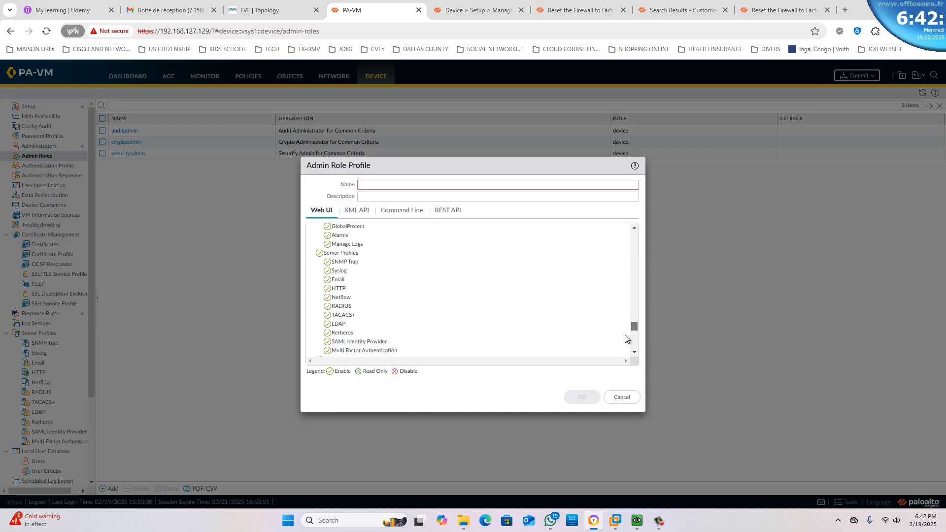
scroll(543, 277, up, 1)
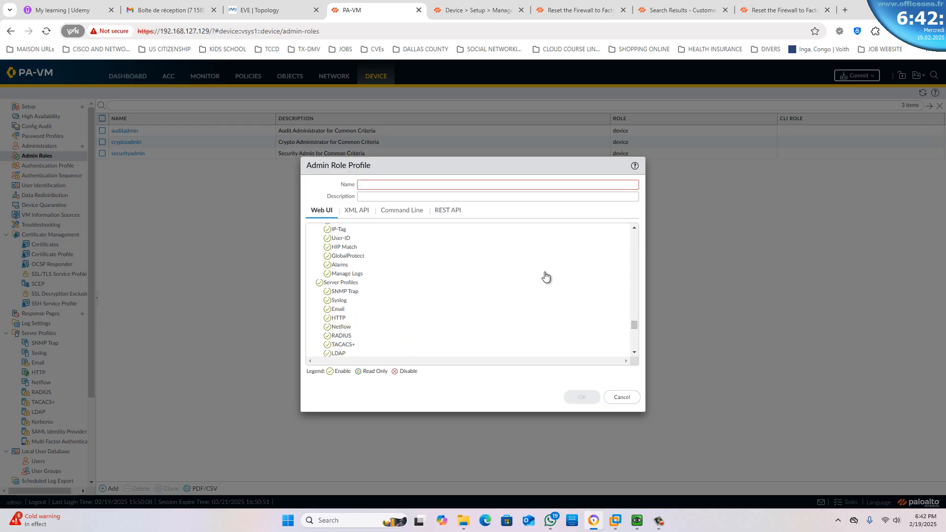
scroll(545, 277, up, 10)
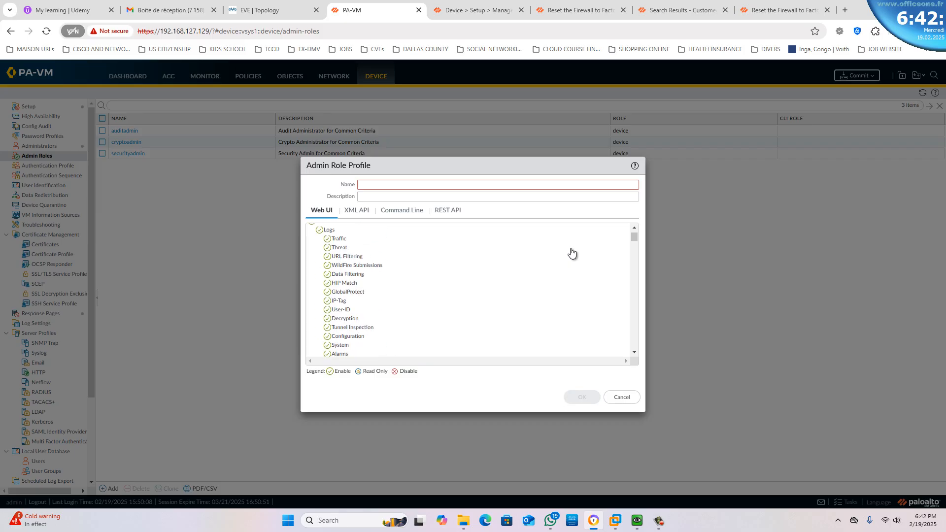
scroll(572, 253, up, 2)
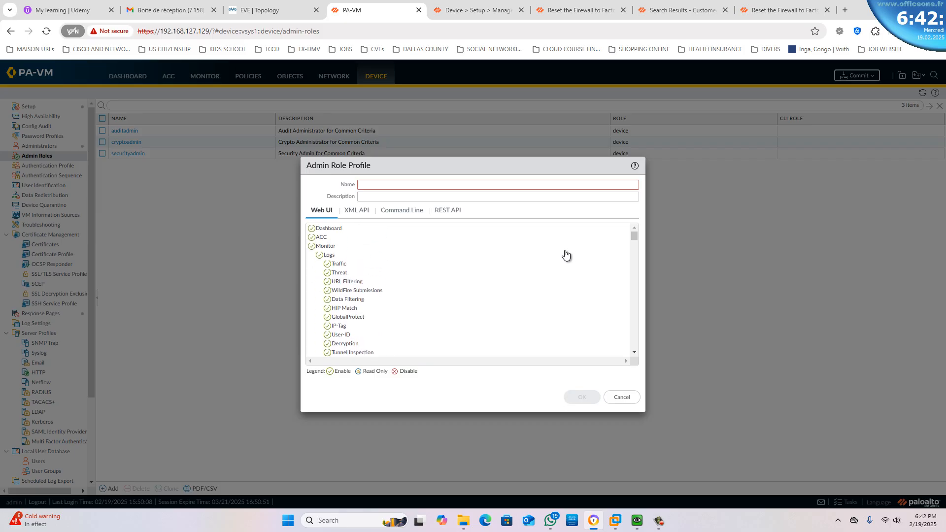
click(380, 184)
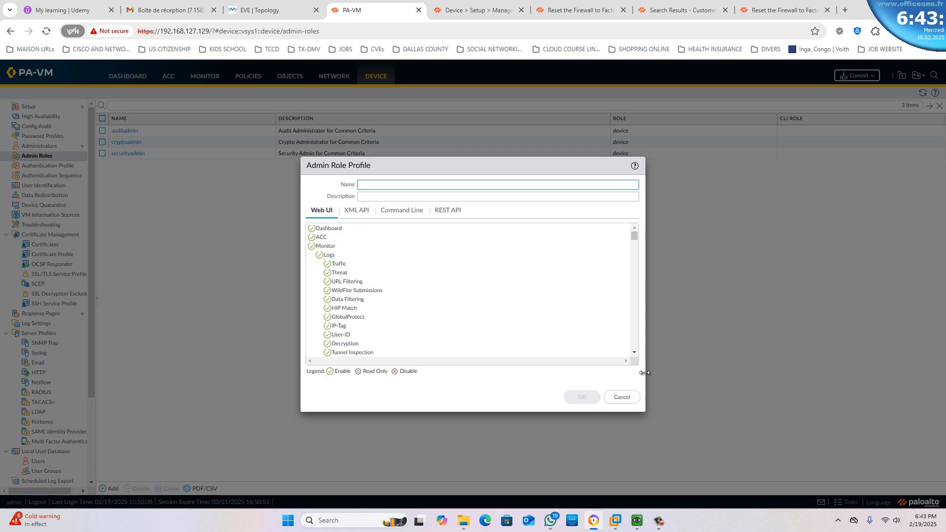
click(622, 397)
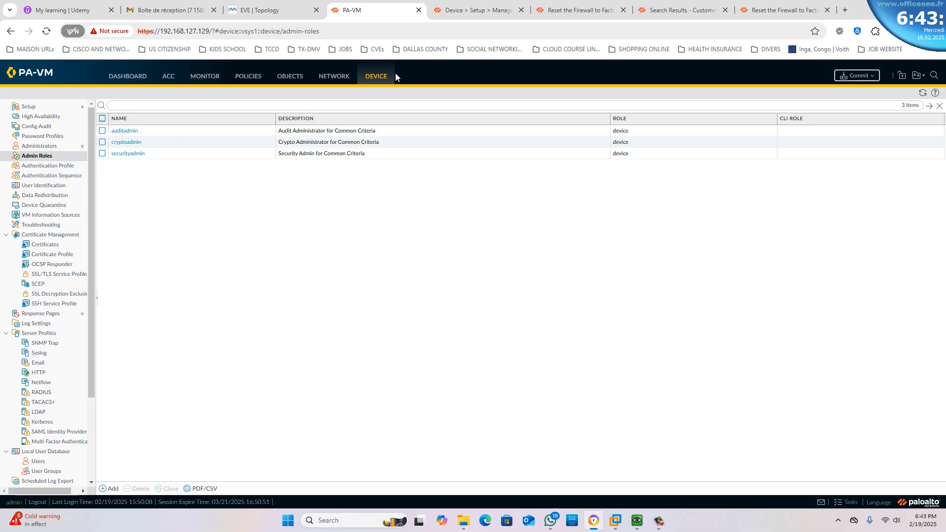
Start a new admin role profile and disable Web UI access to Policies, Objects, Network and Device.
click(112, 489)
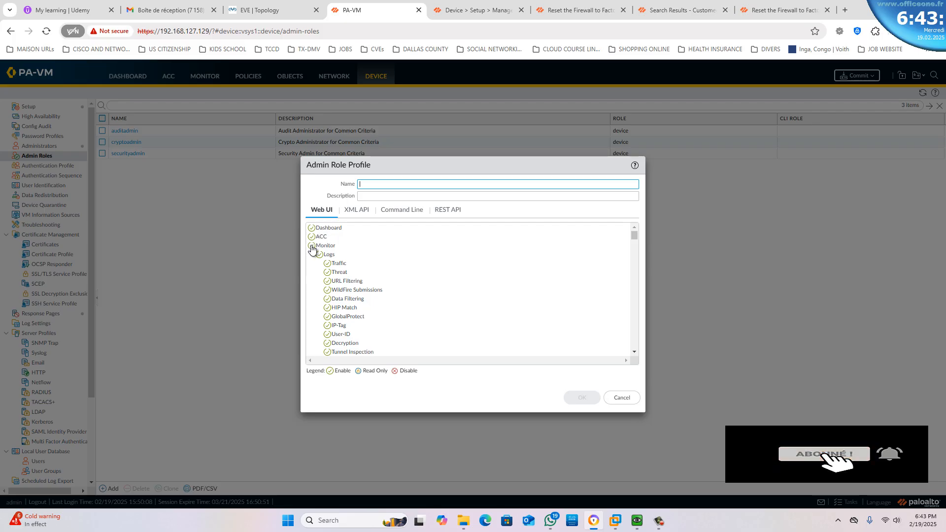
scroll(364, 302, down, 2)
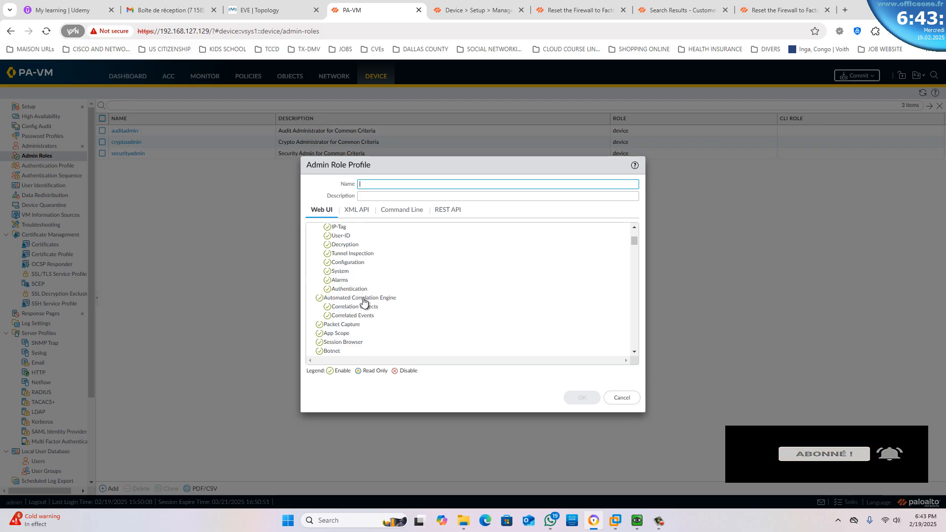
scroll(364, 301, down, 3)
scroll(363, 300, down, 5)
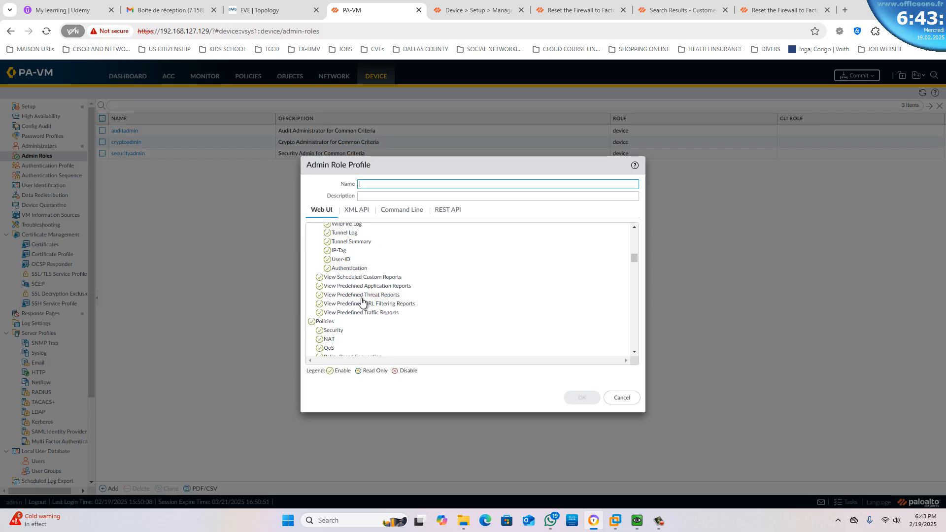
click(311, 322)
scroll(363, 323, down, 3)
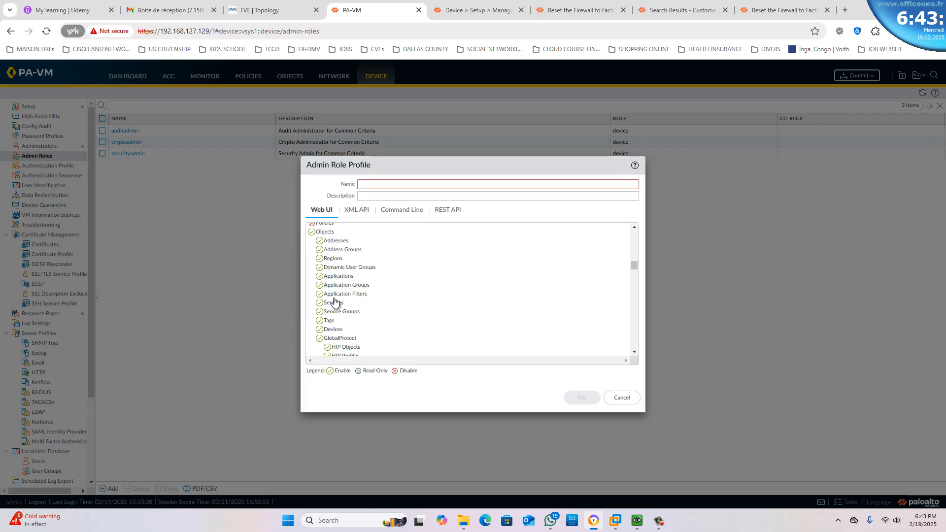
click(312, 232)
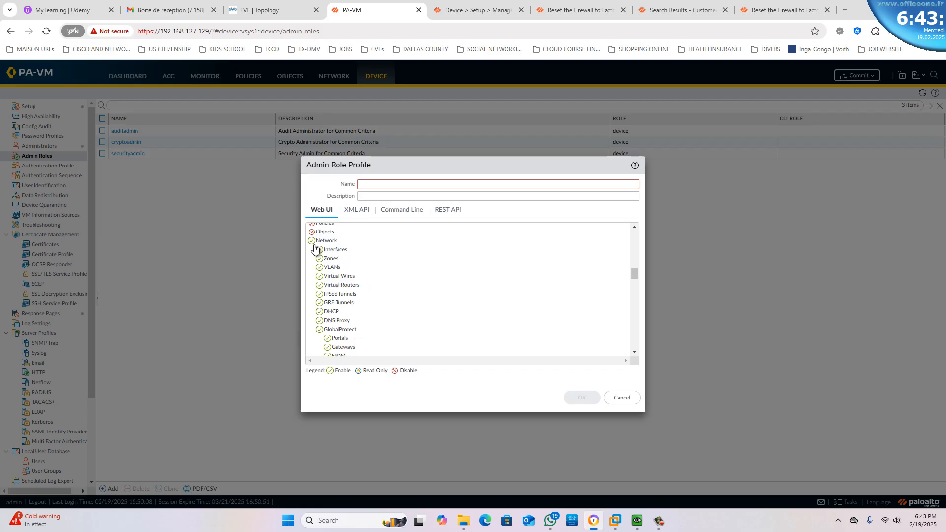
click(312, 241)
click(312, 250)
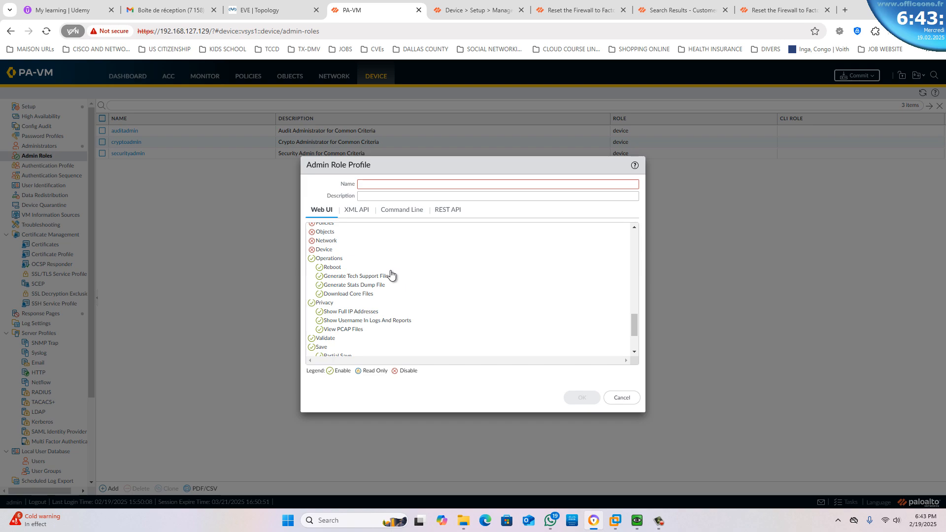
Disable the Operations, Privacy, Validate, Save, Commit, Tasks and Global Web UI permissions in the new admin role profile.
scroll(373, 274, up, 10)
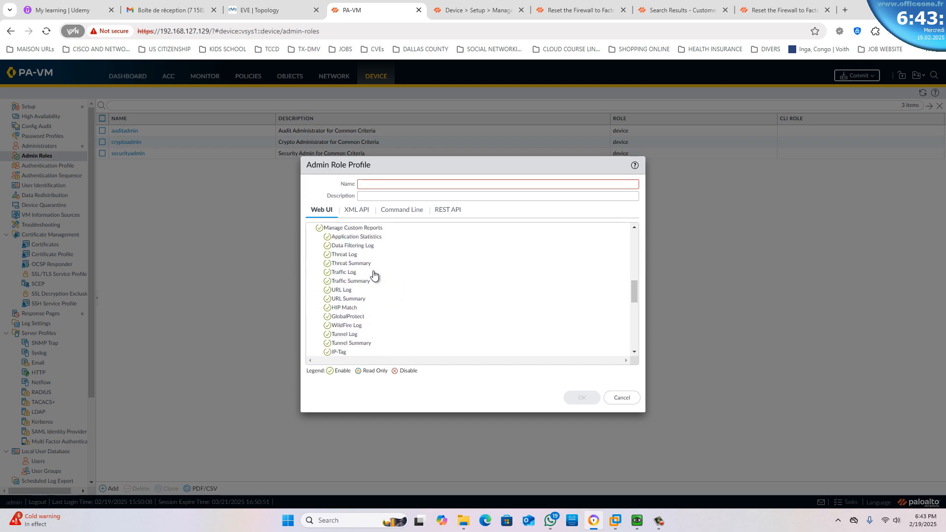
scroll(328, 262, up, 5)
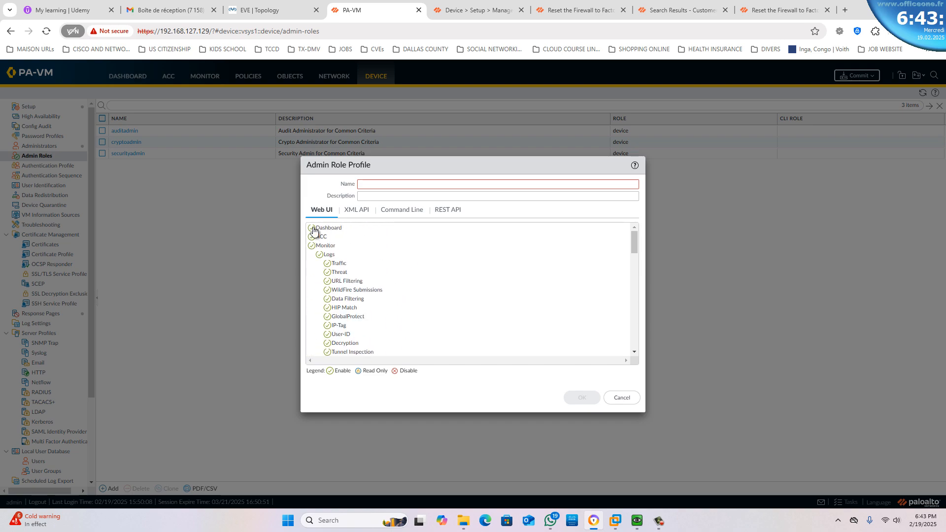
scroll(334, 277, down, 3)
scroll(333, 277, down, 15)
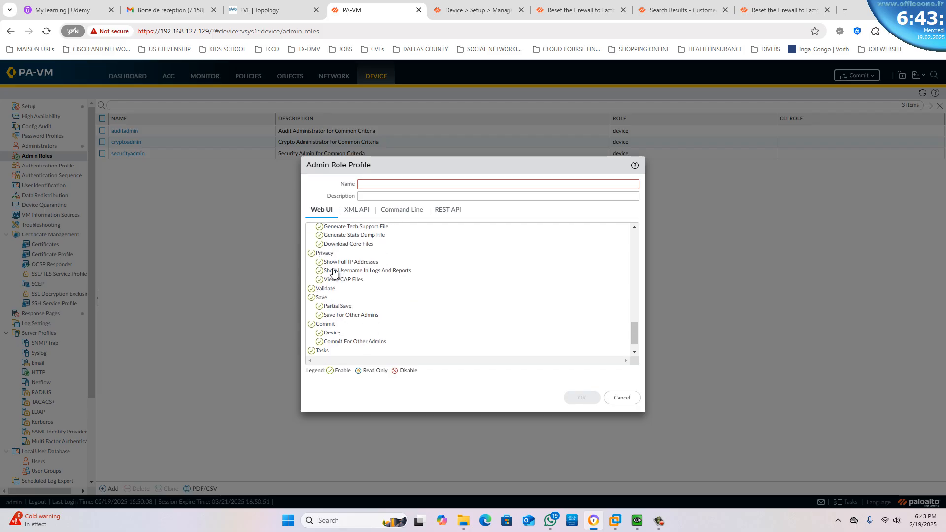
scroll(346, 270, up, 3)
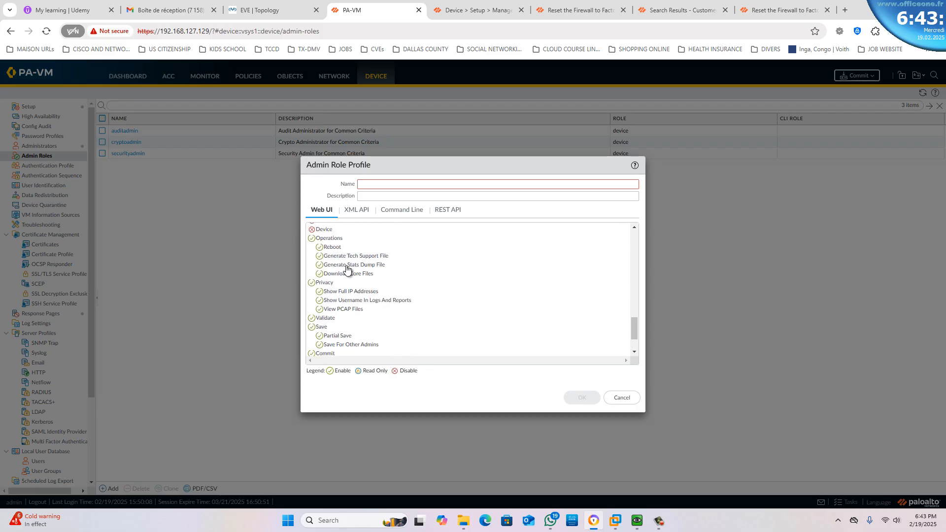
scroll(346, 270, up, 1)
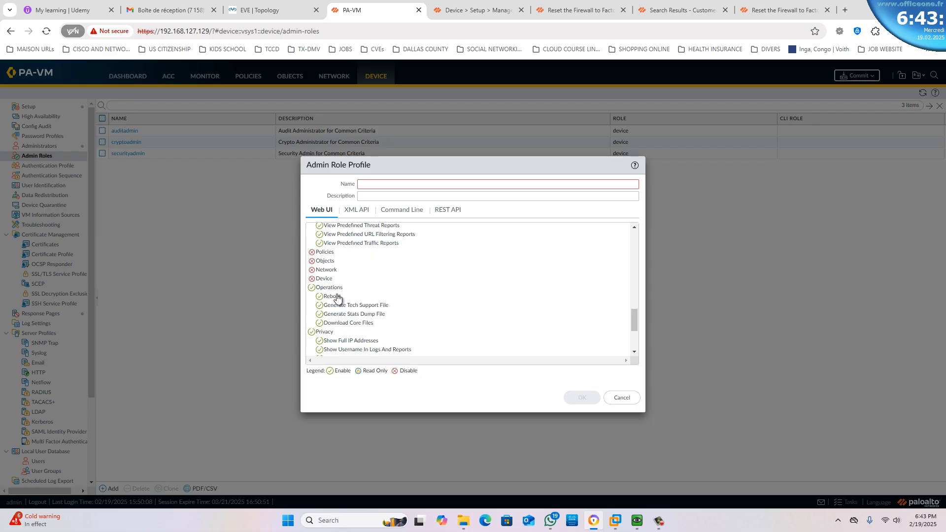
click(312, 288)
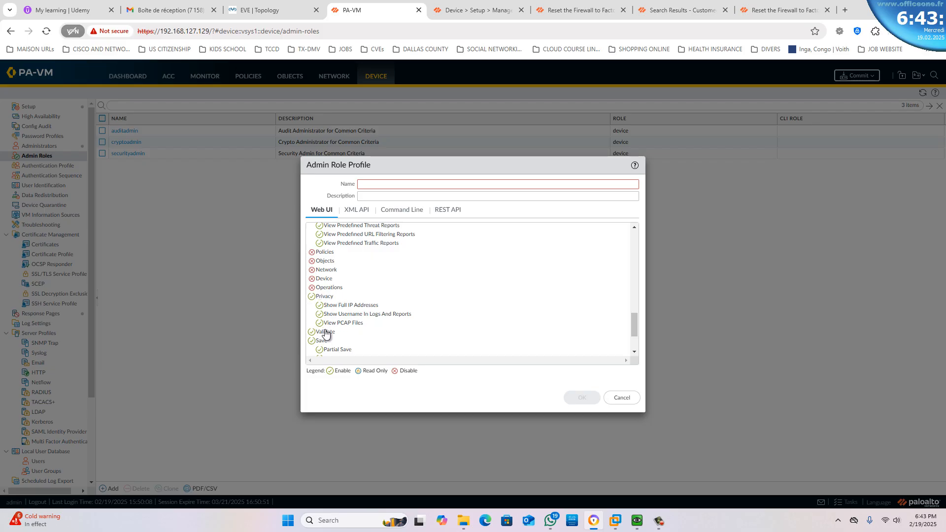
click(312, 297)
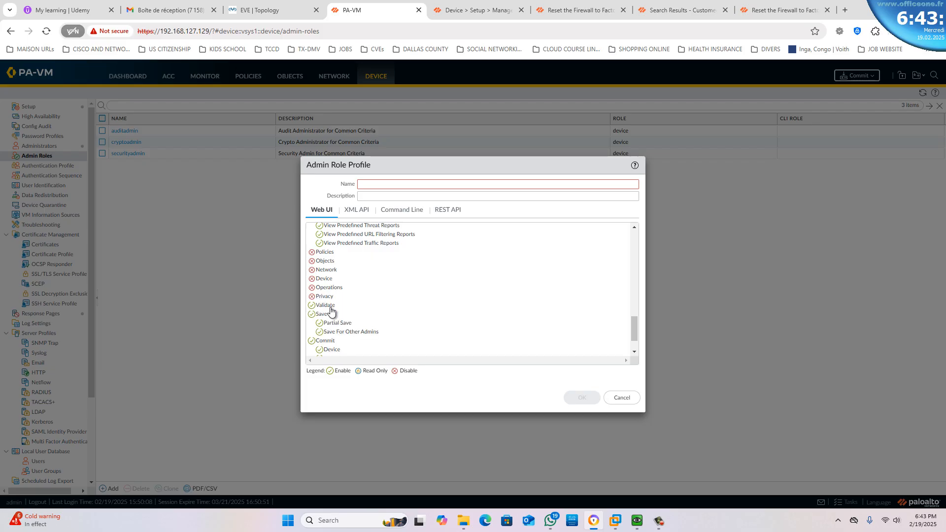
click(312, 314)
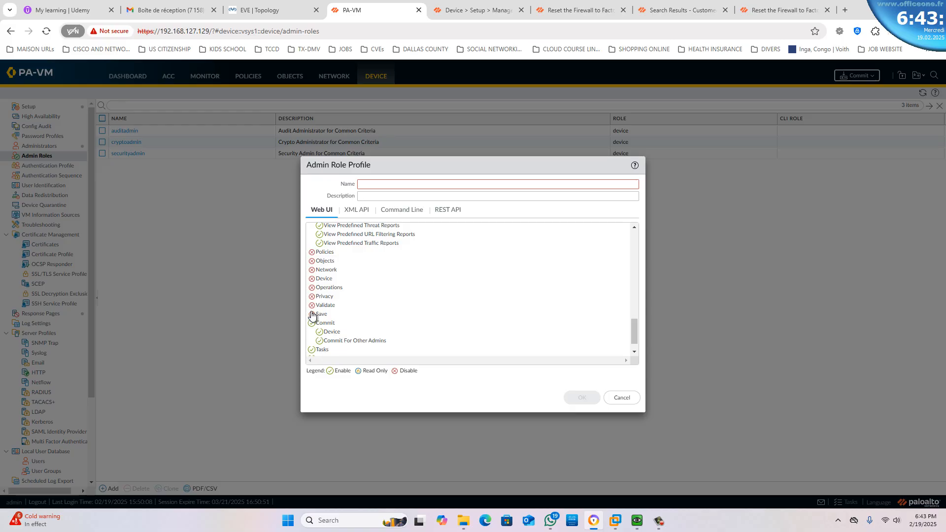
click(311, 323)
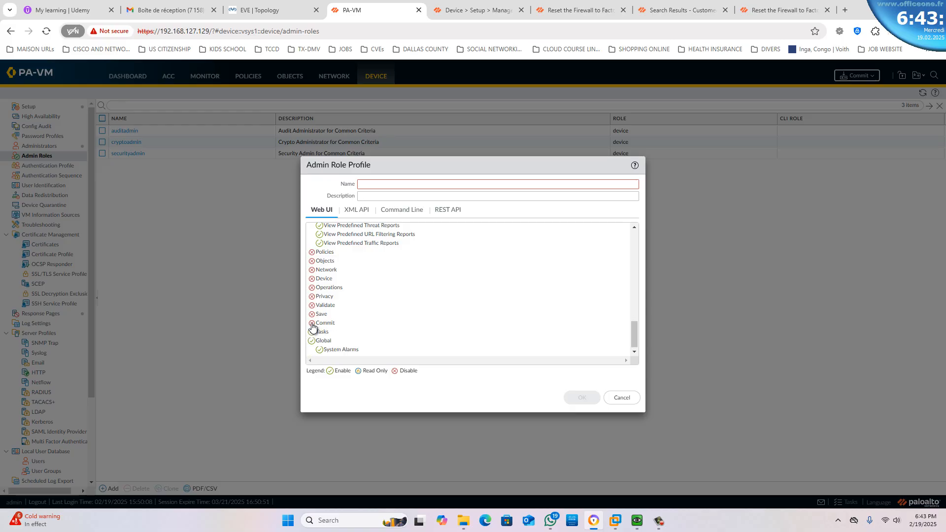
click(311, 332)
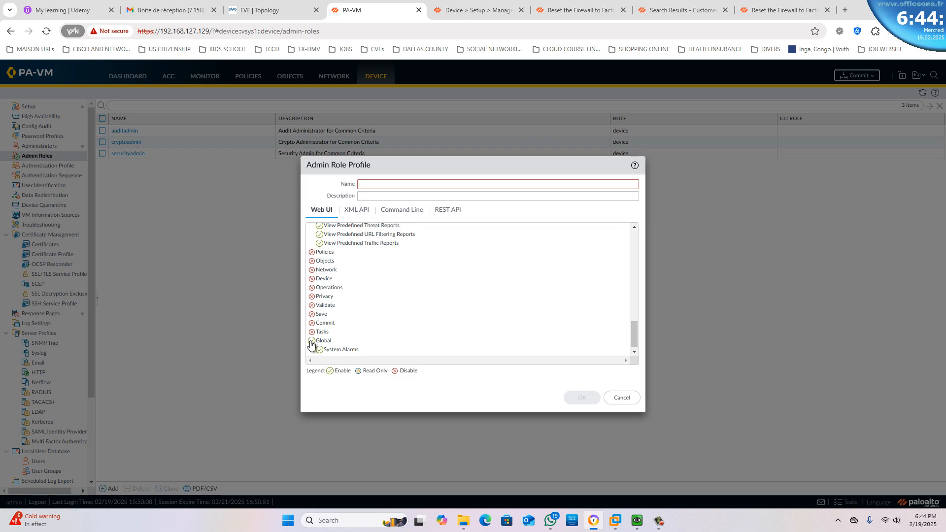
click(311, 341)
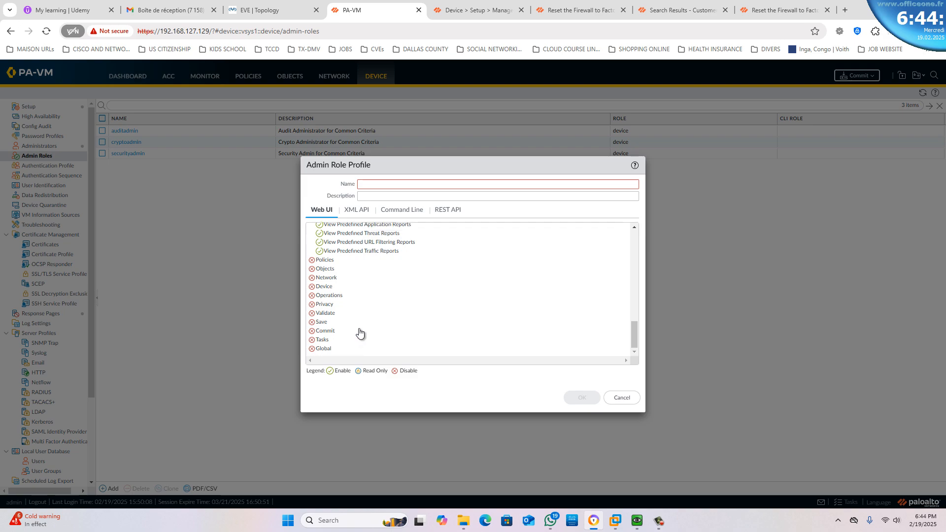
scroll(358, 334, up, 10)
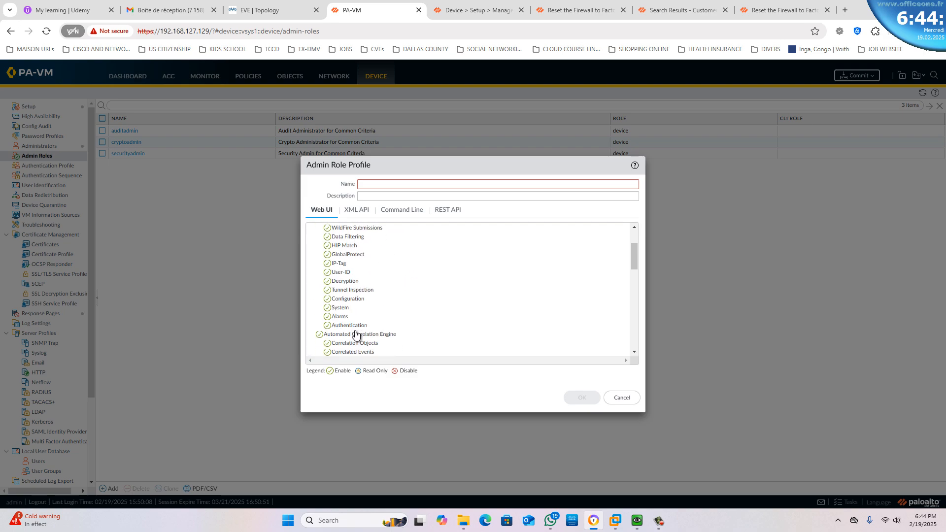
scroll(357, 334, up, 3)
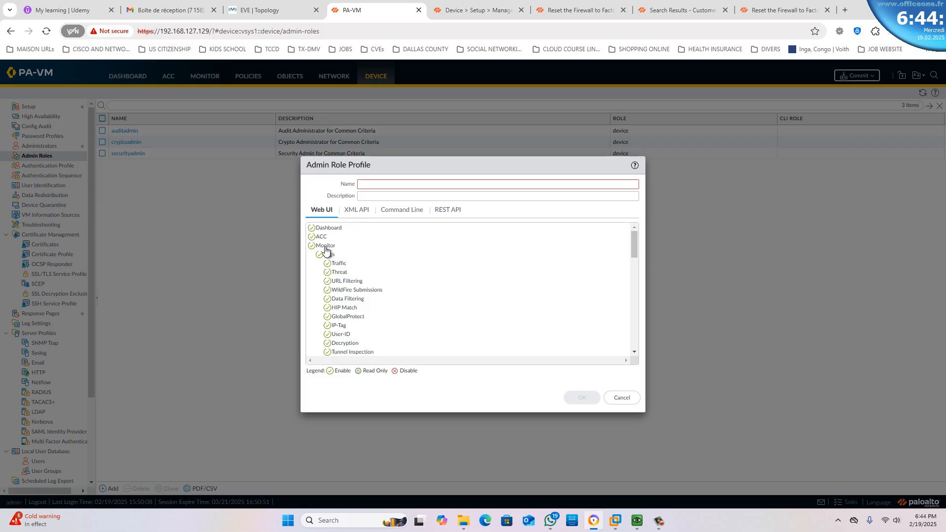
Name the new admin role profile Depanage and save it.
scroll(327, 251, down, 2)
scroll(326, 249, up, 3)
click(407, 183)
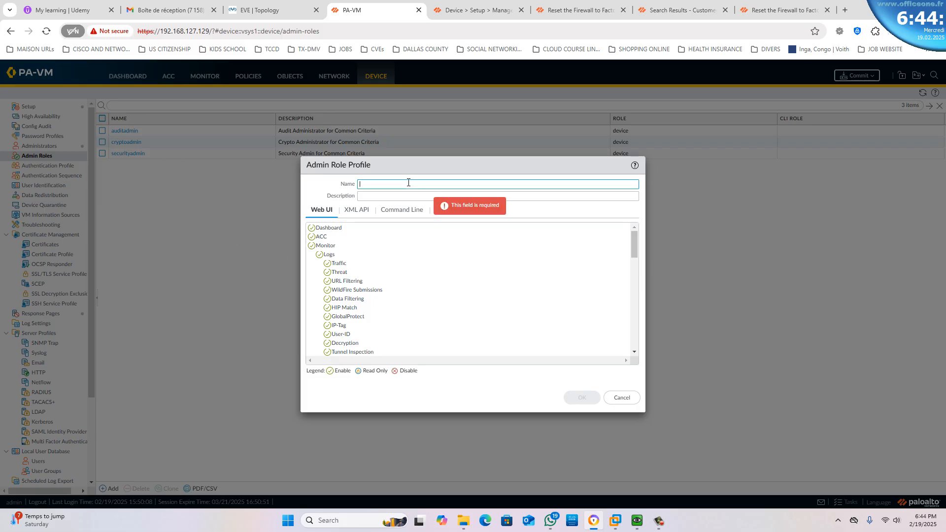
text(Depar)
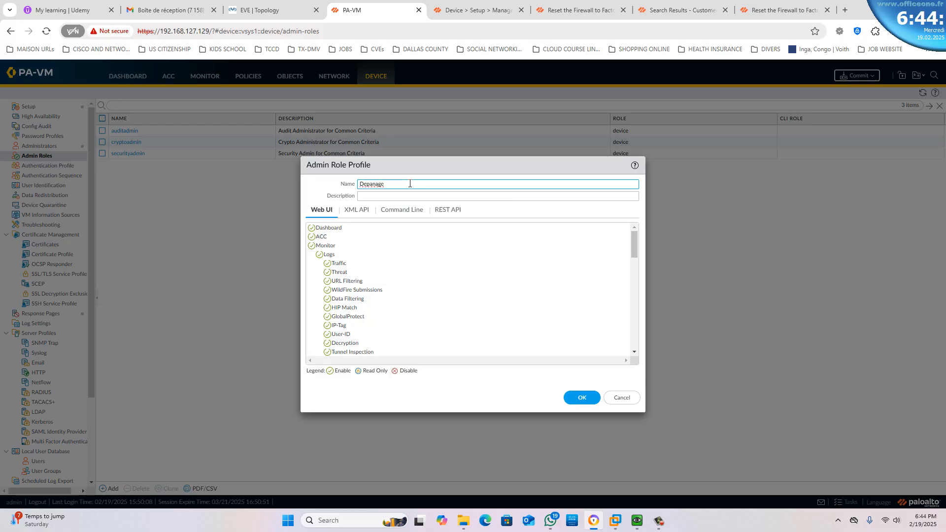
click(588, 396)
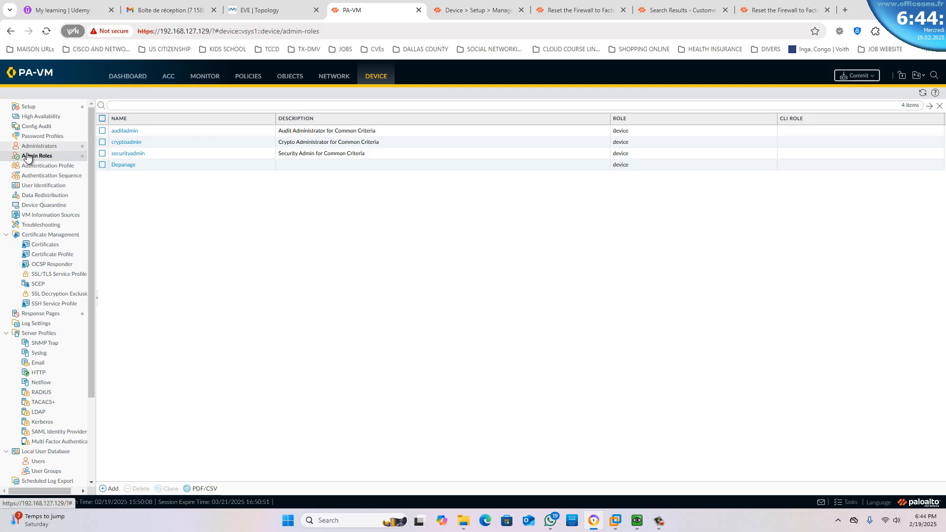
Start a new administrator account named Dep-Admin and enter and confirm its account password.
click(44, 146)
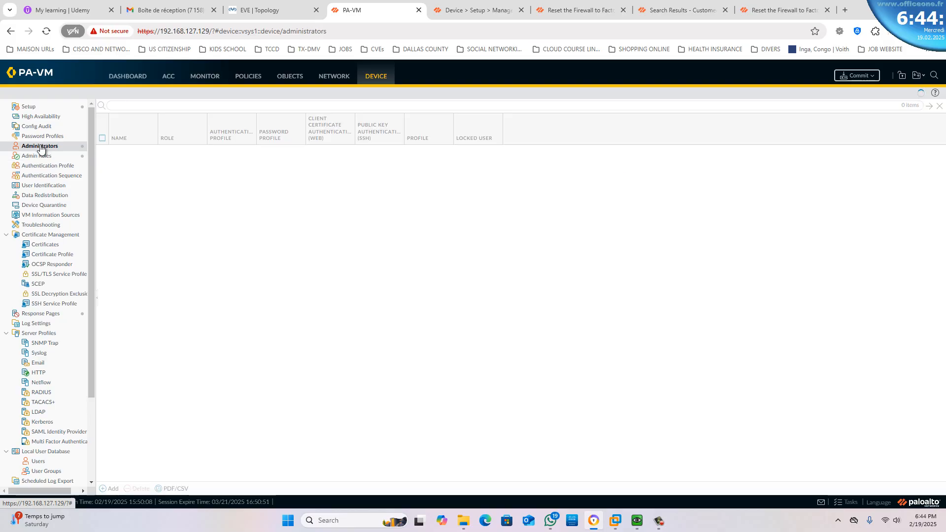
click(112, 489)
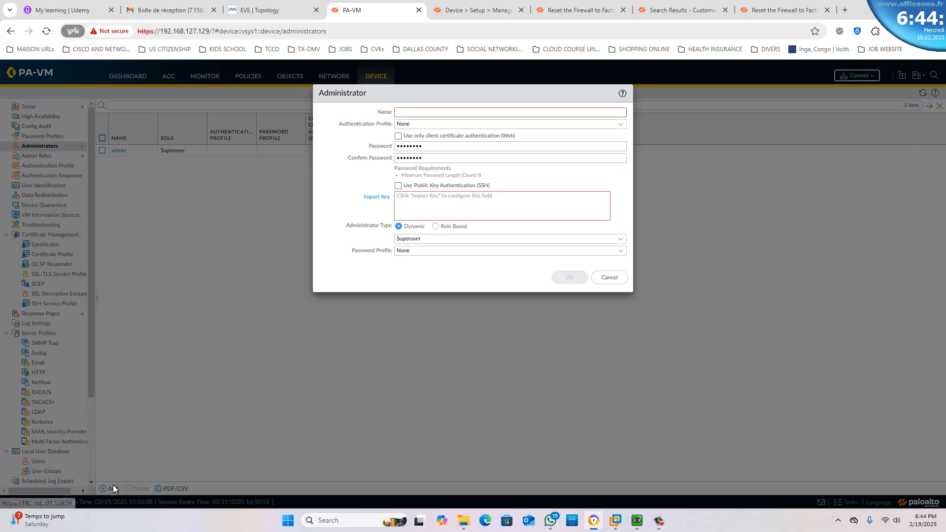
click(406, 114)
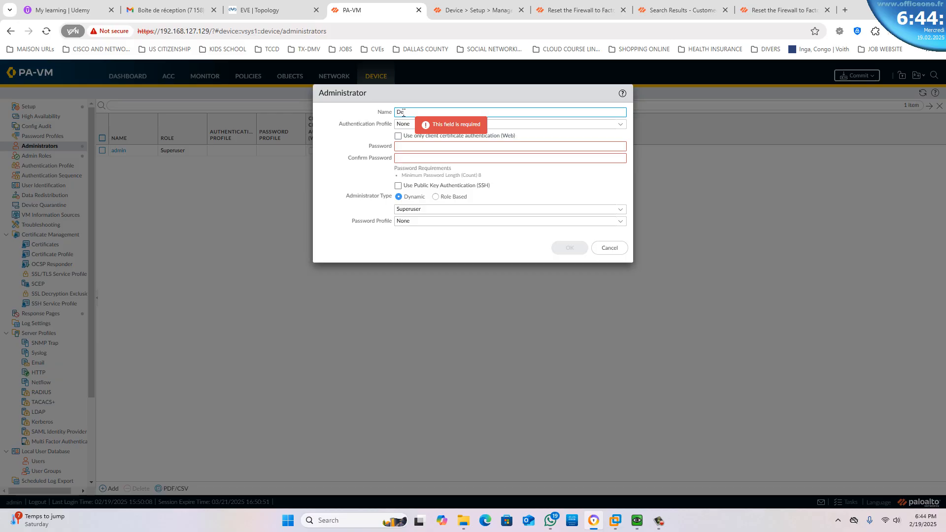
text(Dep-Admin)
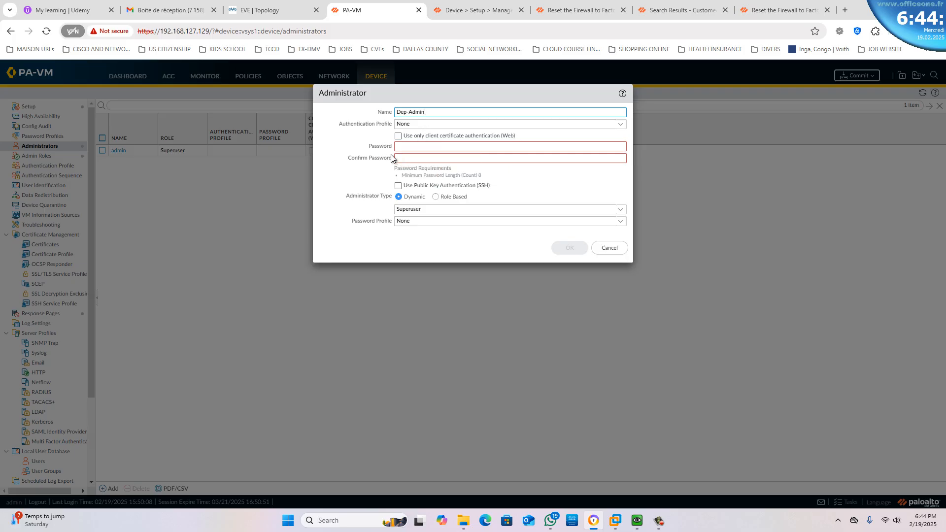
click(465, 146)
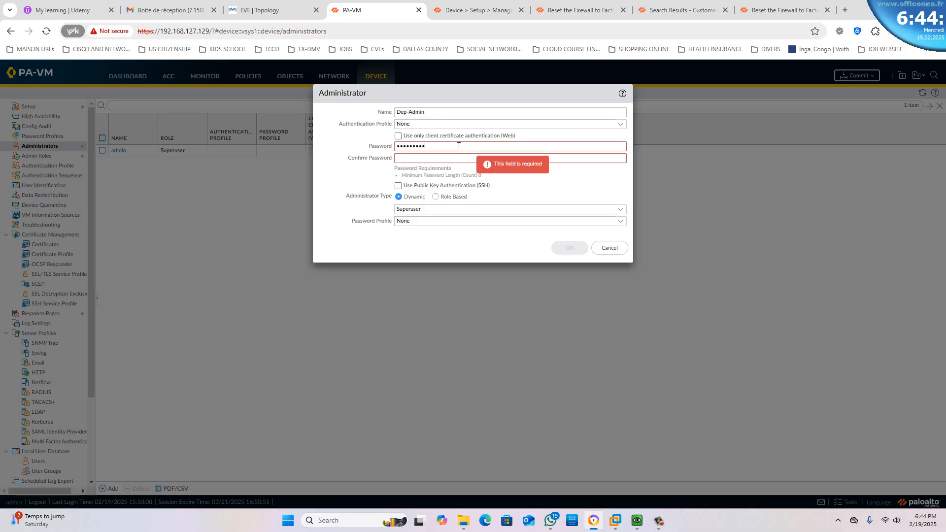
click(421, 157)
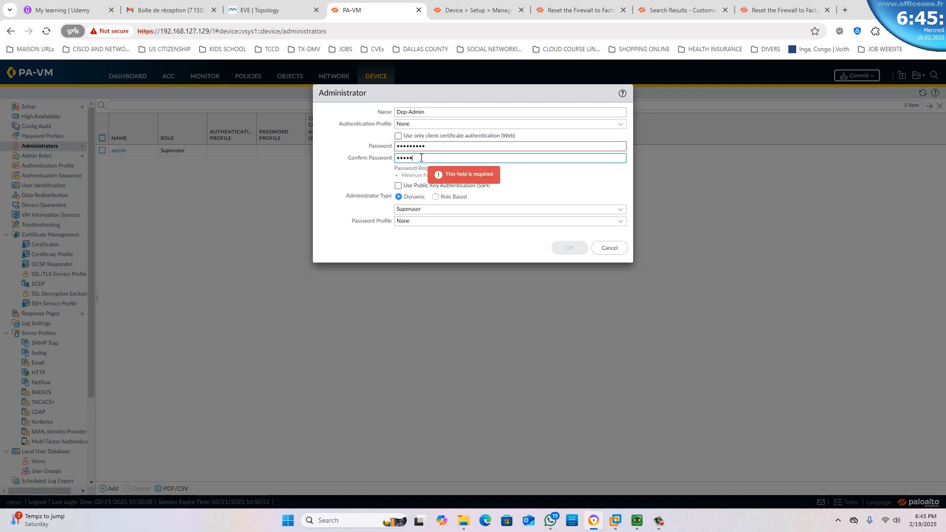
text(*********)
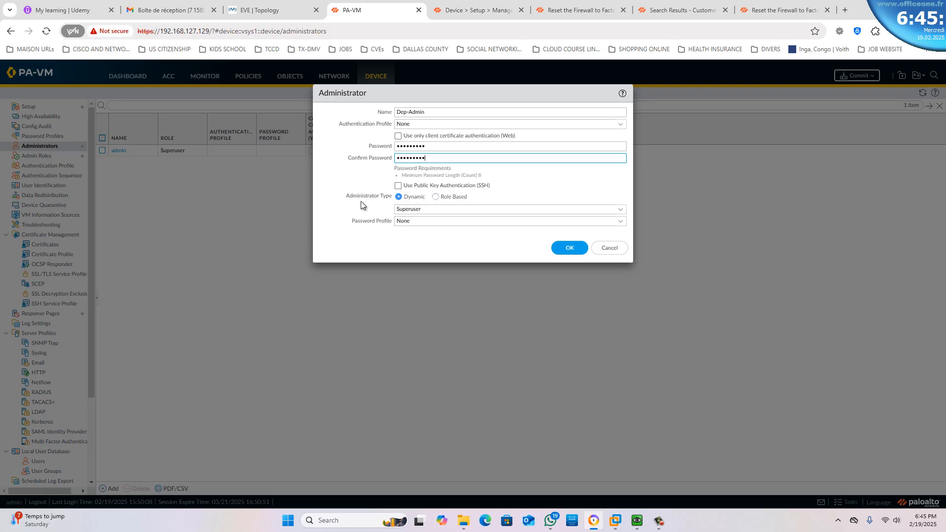
Make the new administrator role based with the Depanage profile and save the account.
click(437, 198)
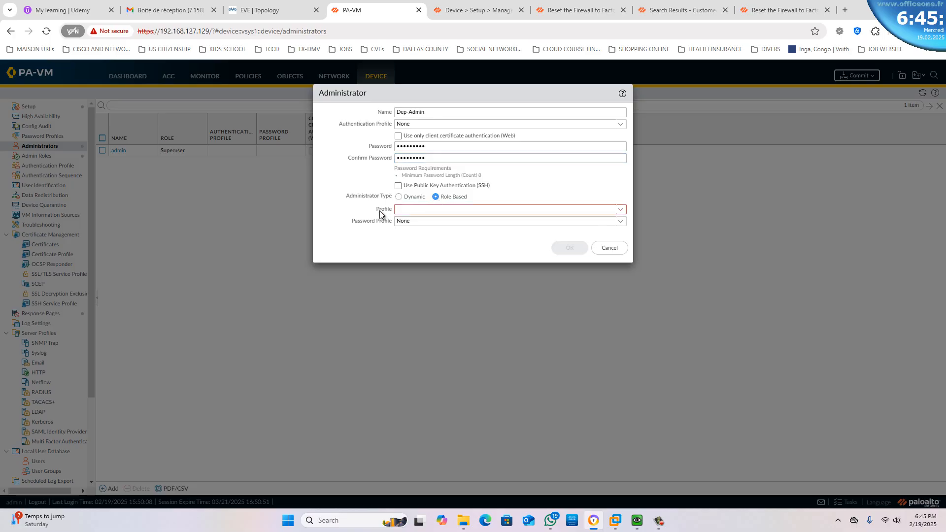
click(621, 212)
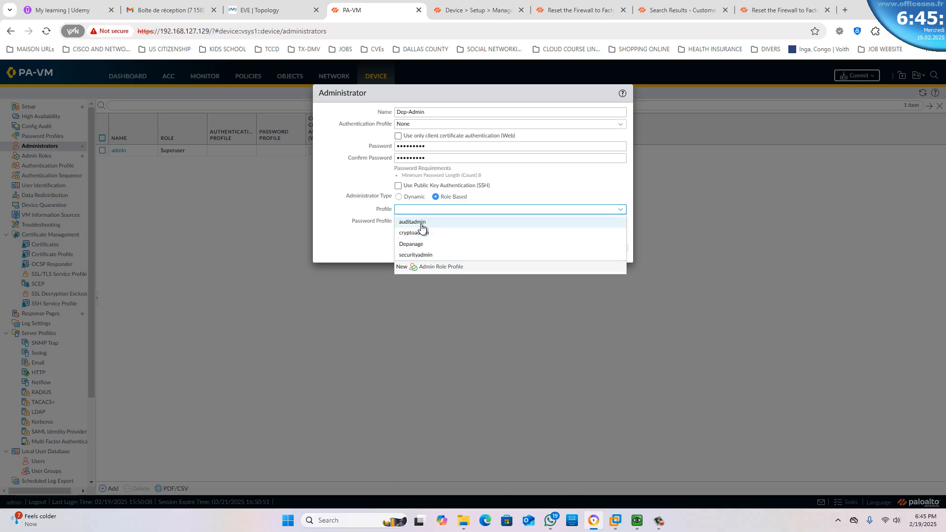
click(418, 244)
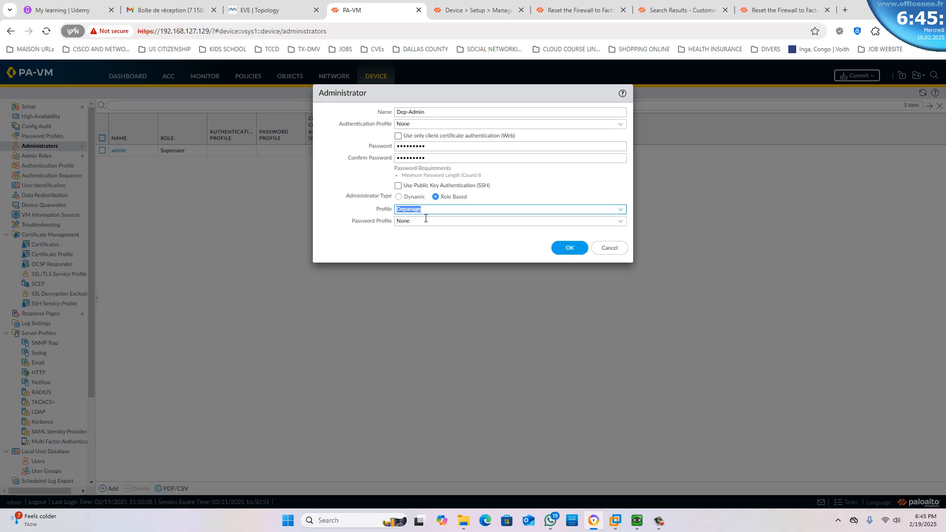
click(564, 250)
click(569, 251)
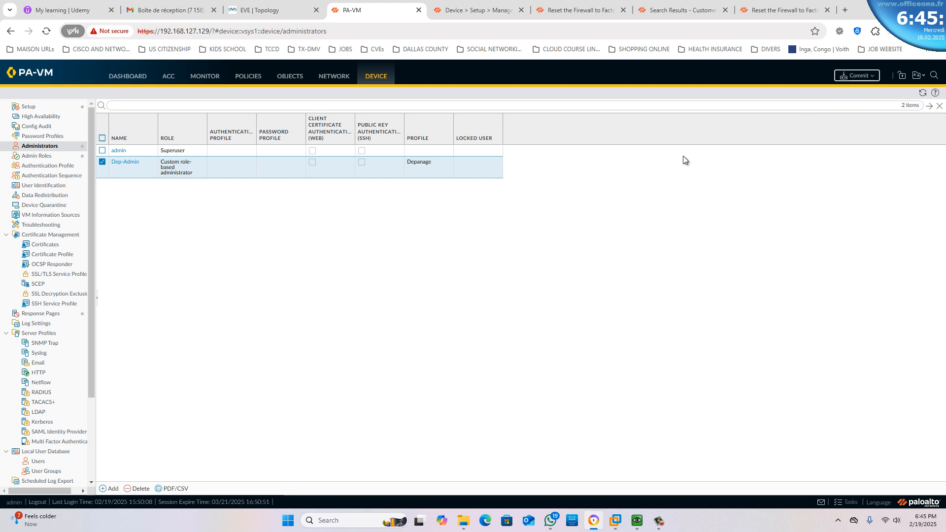
Review the management profile assigned in the advanced settings of interface ethernet1/2, and close them without changes.
click(339, 79)
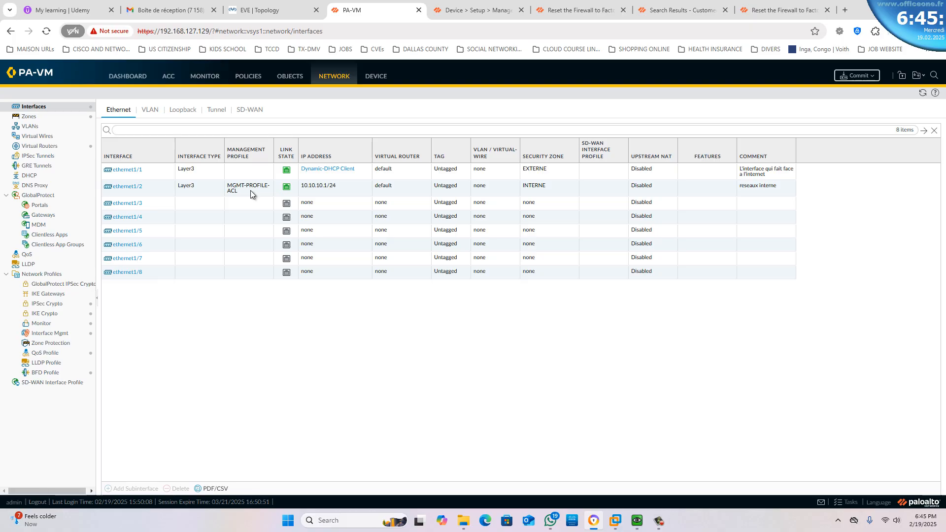
click(131, 190)
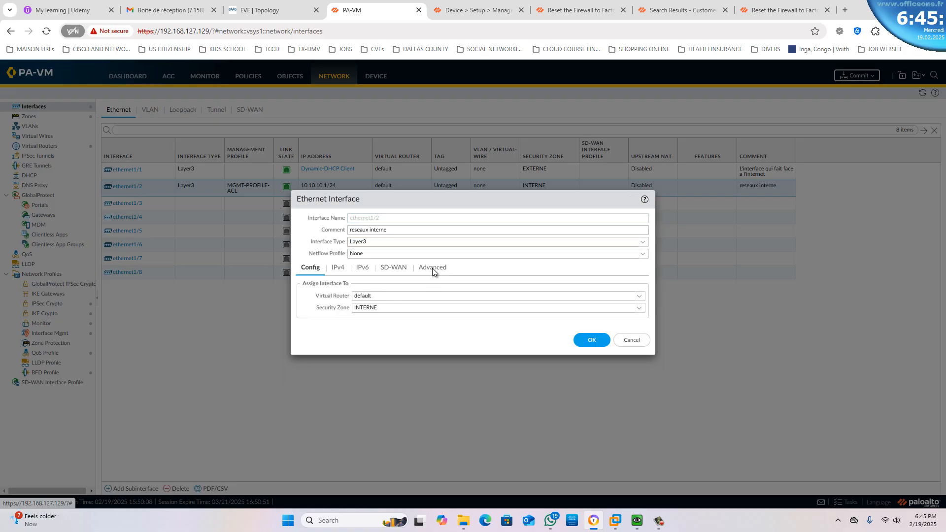
click(433, 269)
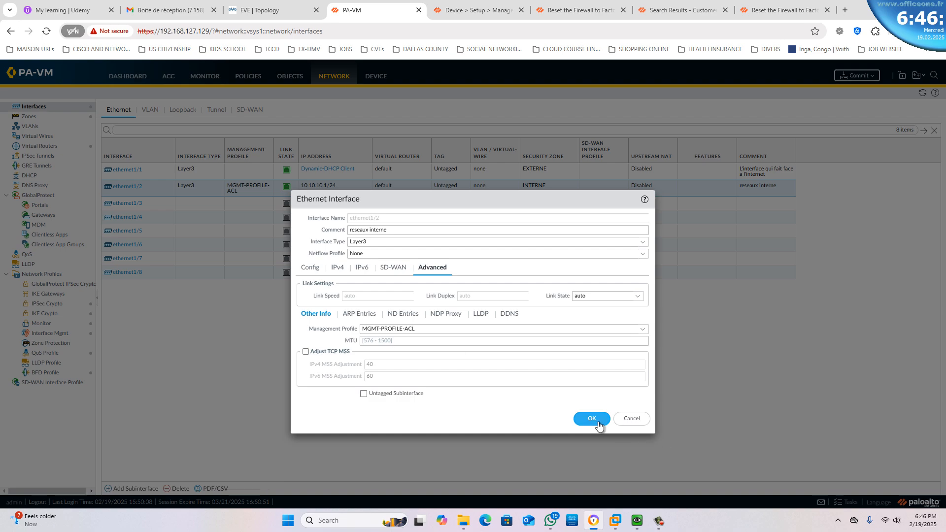
click(631, 419)
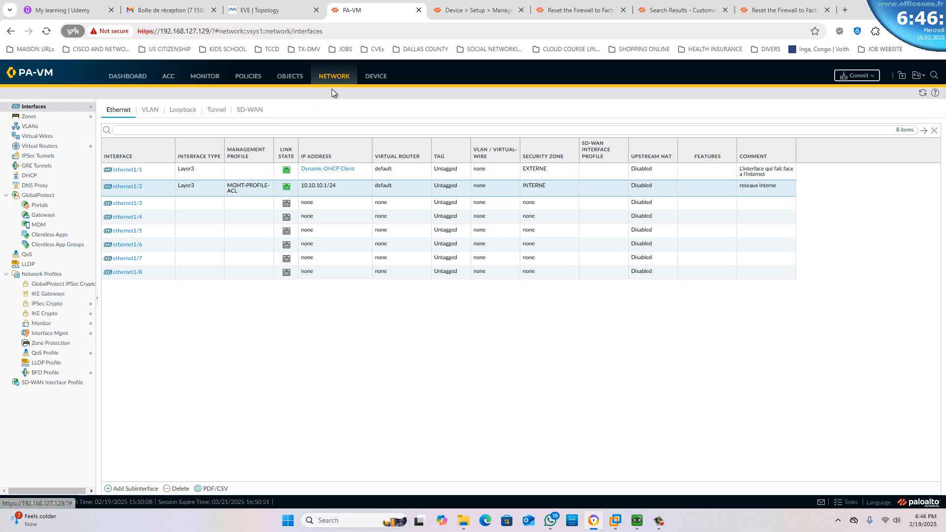
Review the Minimum Password Complexity section in the device's management setup.
click(377, 77)
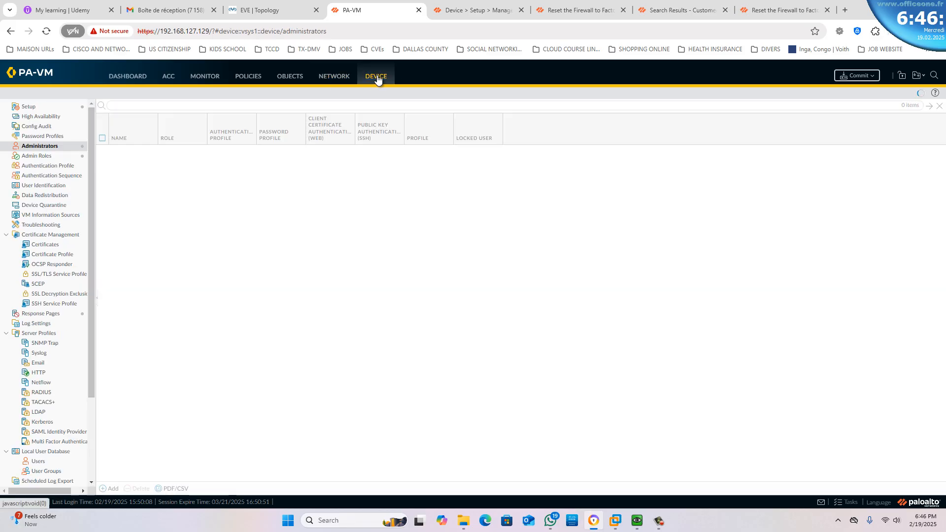
click(30, 108)
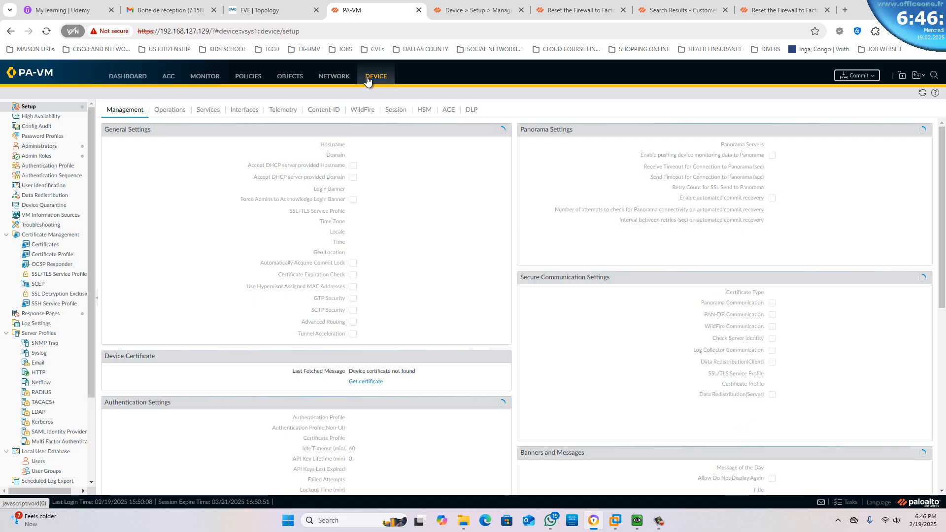
scroll(760, 318, down, 5)
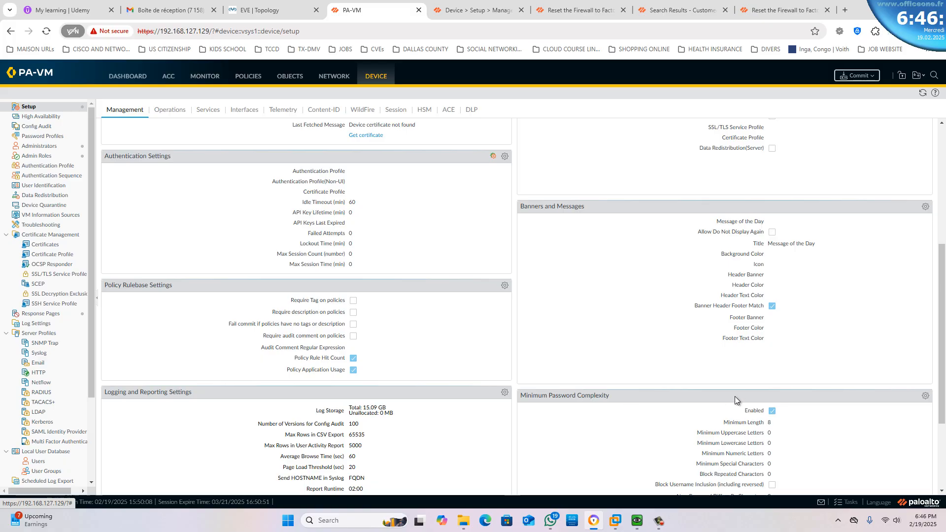
scroll(782, 357, down, 3)
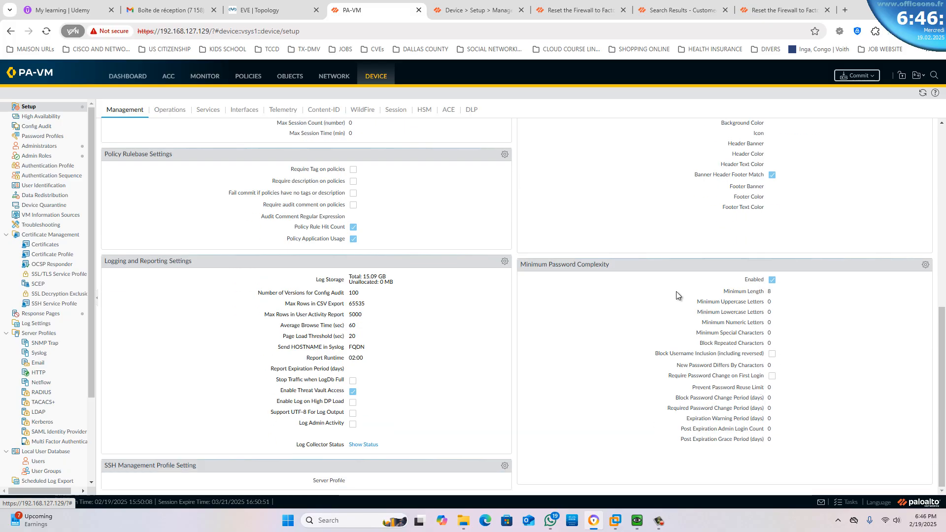
scroll(487, 272, up, 8)
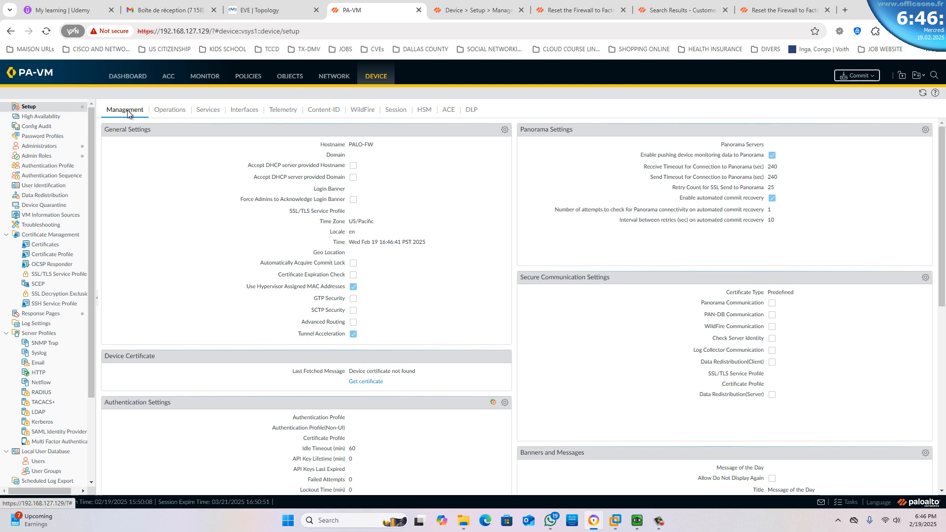
Review the administrator accounts, selecting the Superuser account, and open the list of admin roles.
click(45, 151)
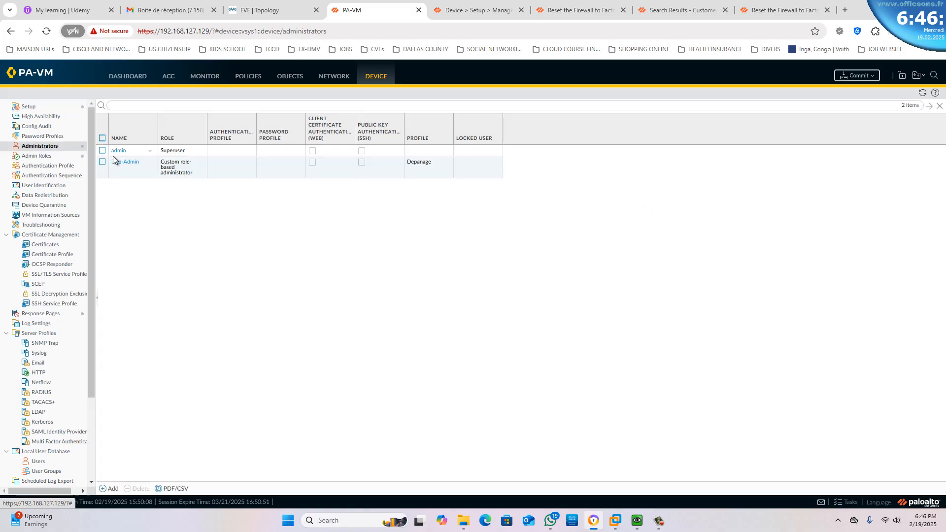
click(102, 150)
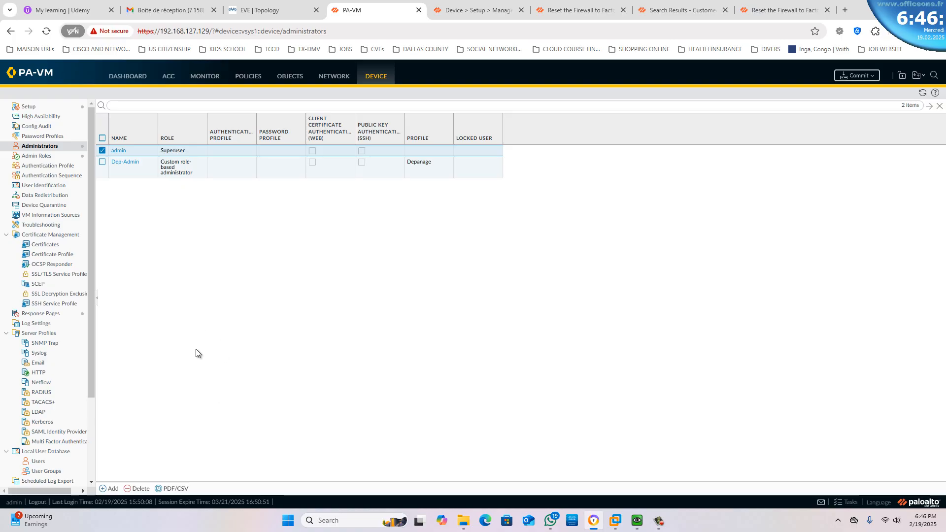
click(39, 157)
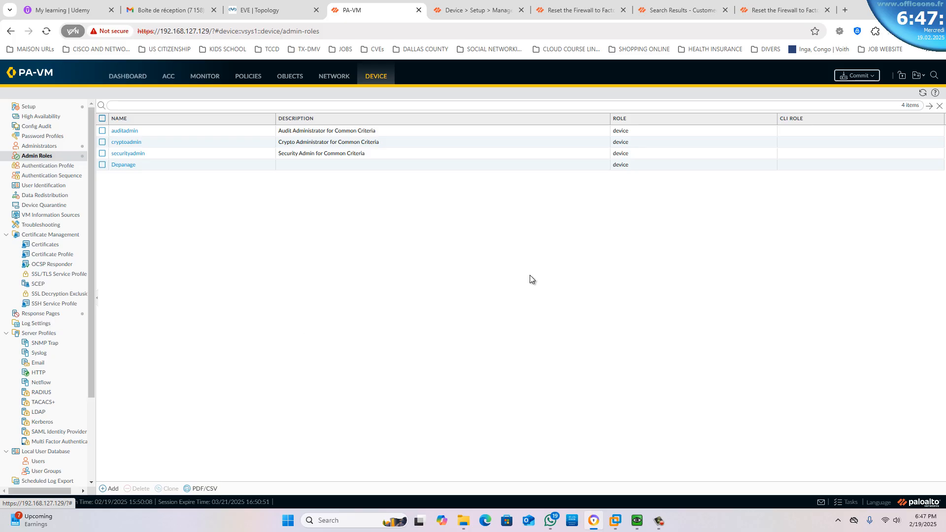
Commit all pending changes to the firewall's running configuration.
click(856, 76)
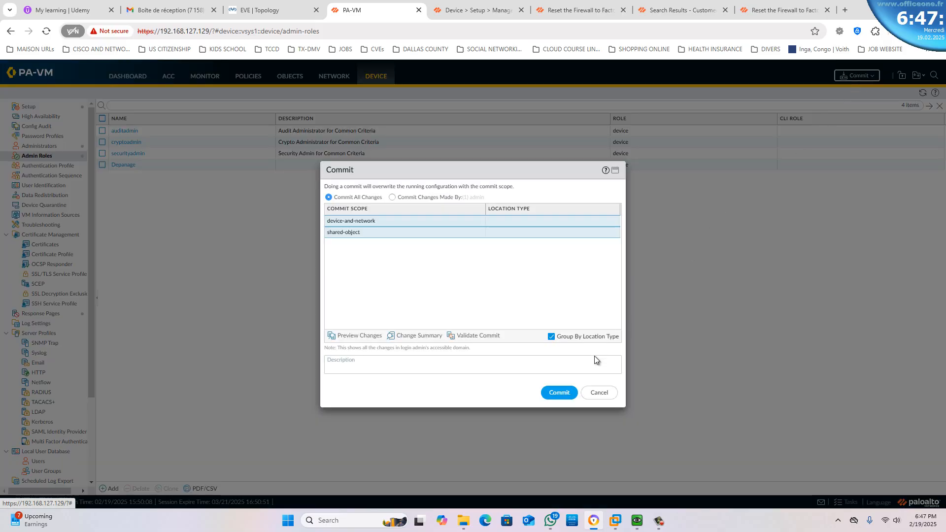
click(559, 393)
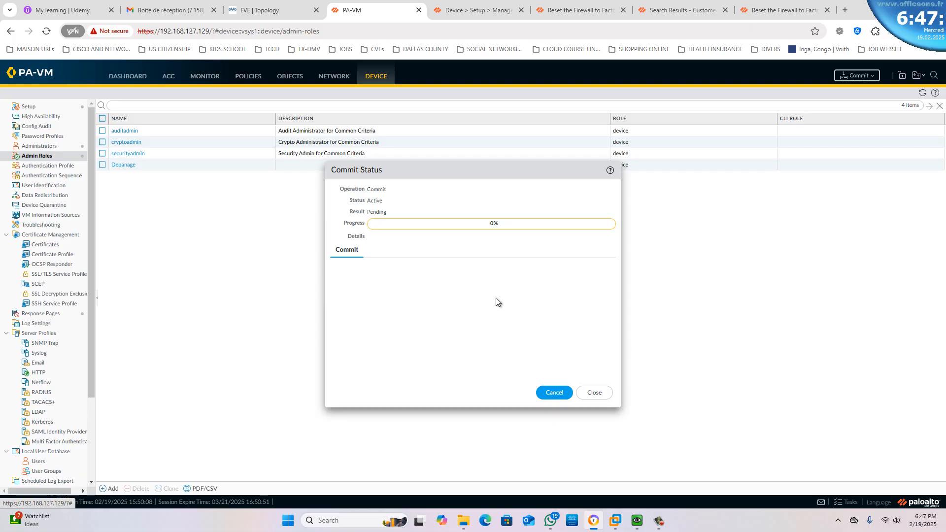
Switch to the EVE topology and bring up the QEMU console of the Win machine.
click(260, 12)
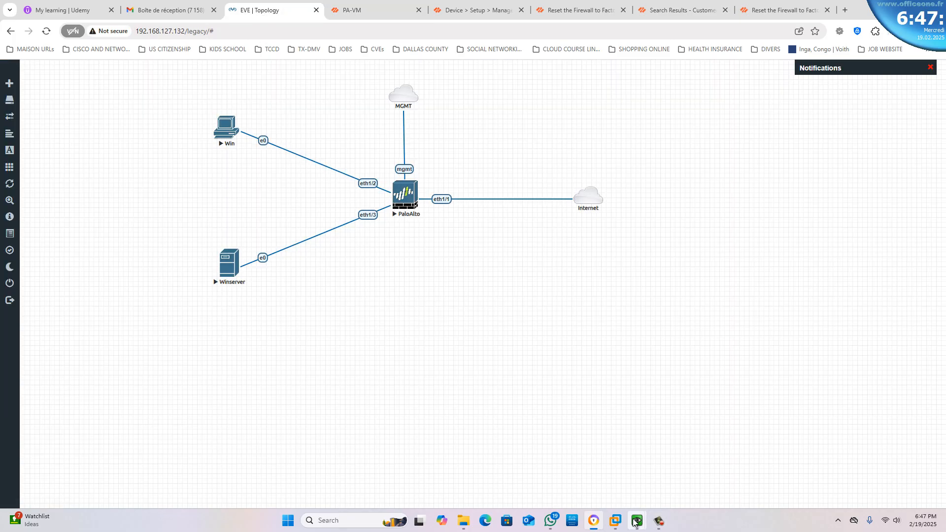
mouse_move(638, 520)
mouse_move(569, 481)
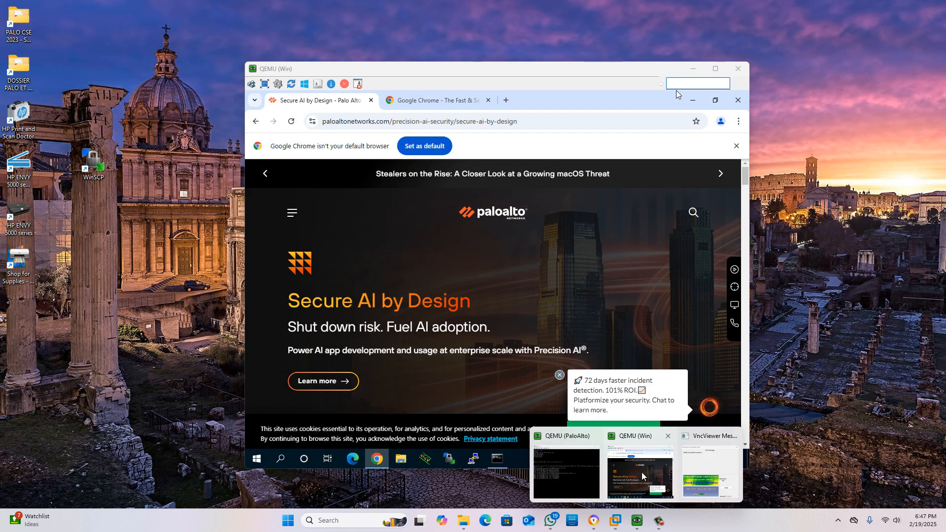
click(646, 480)
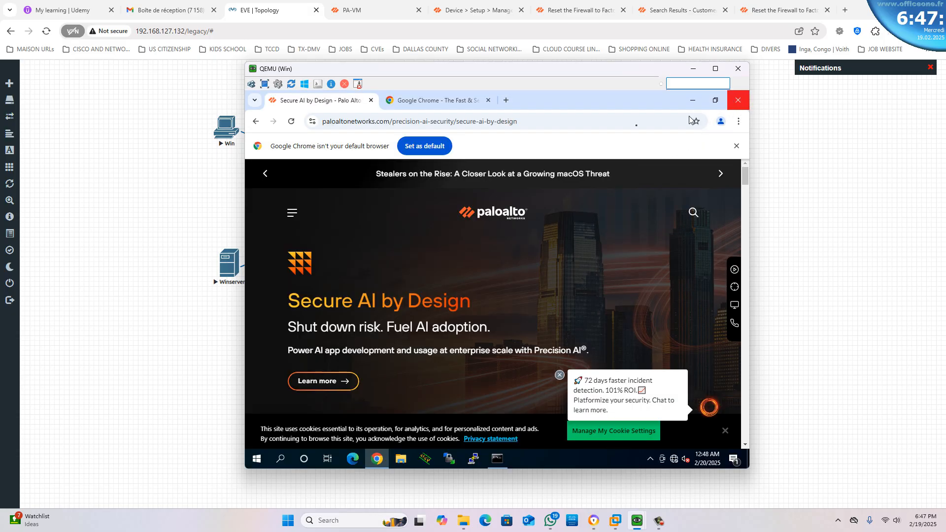
Close the browser and the running ping window on the Win machine, and open a new command prompt.
click(739, 101)
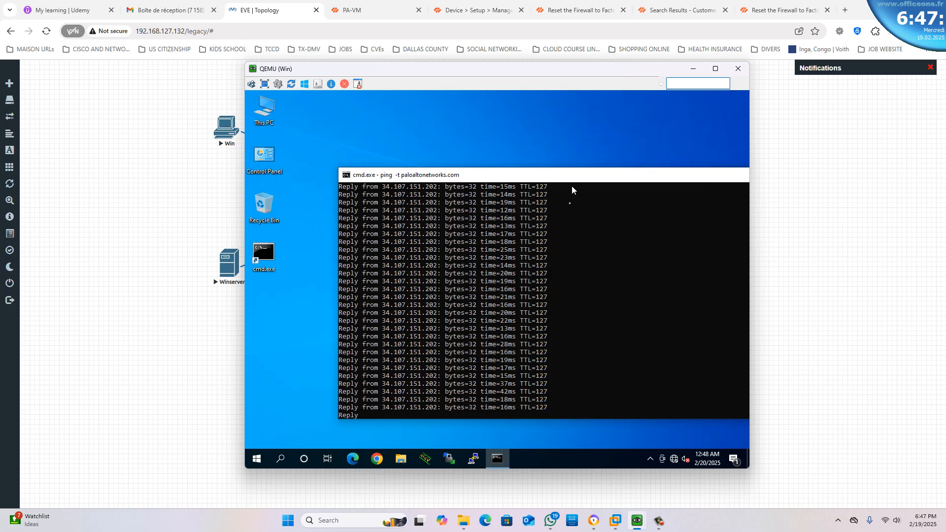
drag(651, 180, 571, 176)
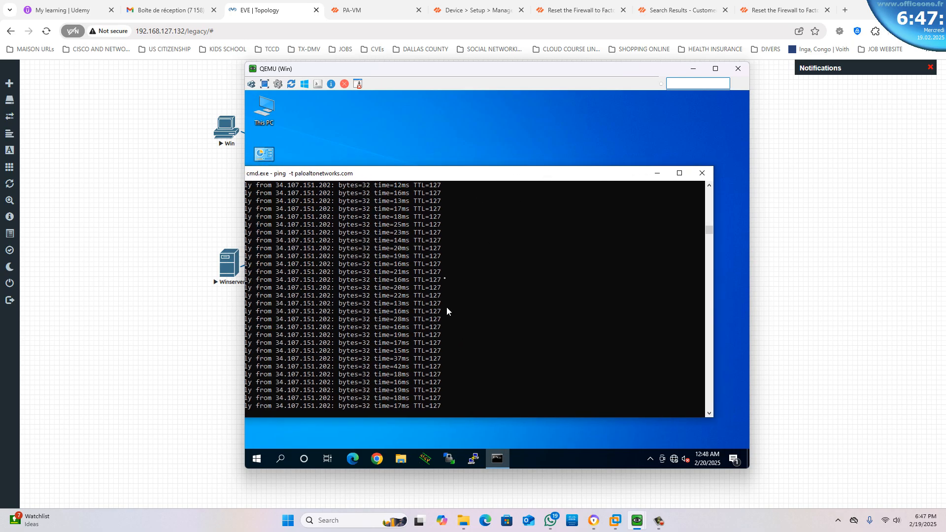
click(702, 173)
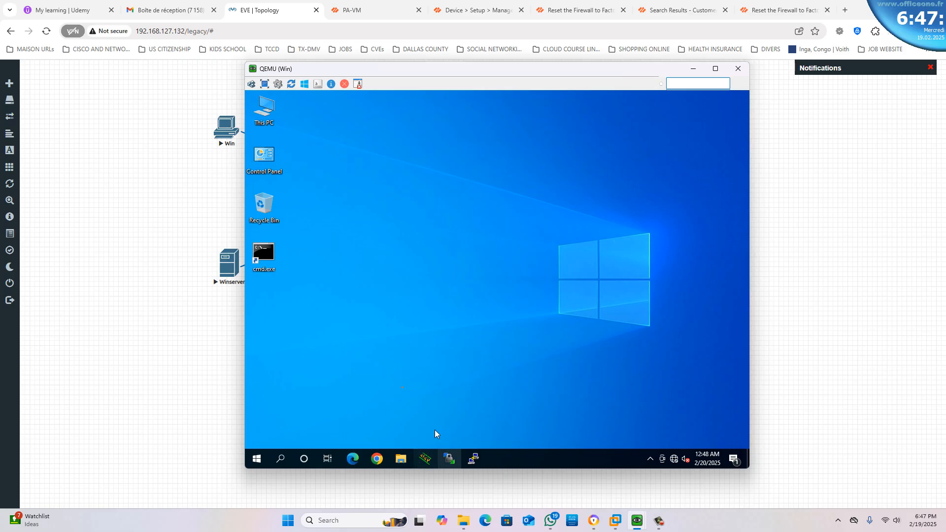
double_click(271, 255)
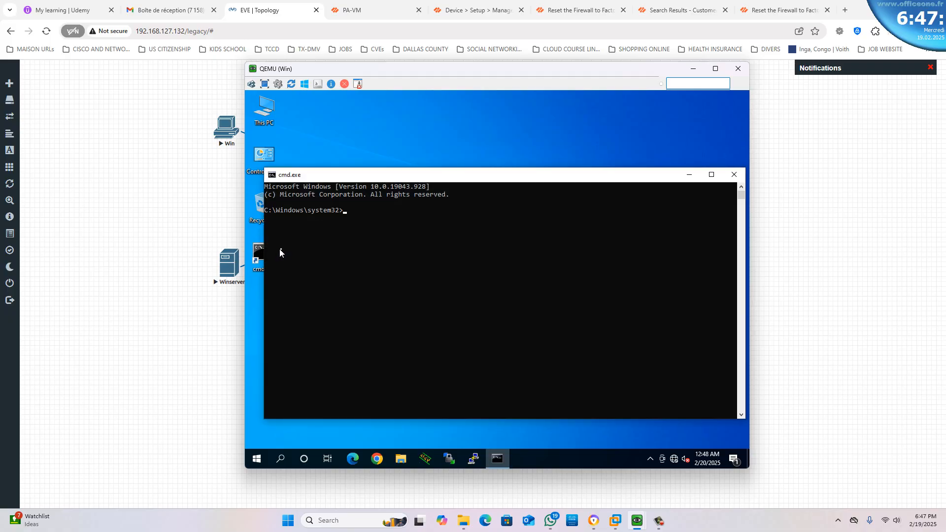
click(409, 235)
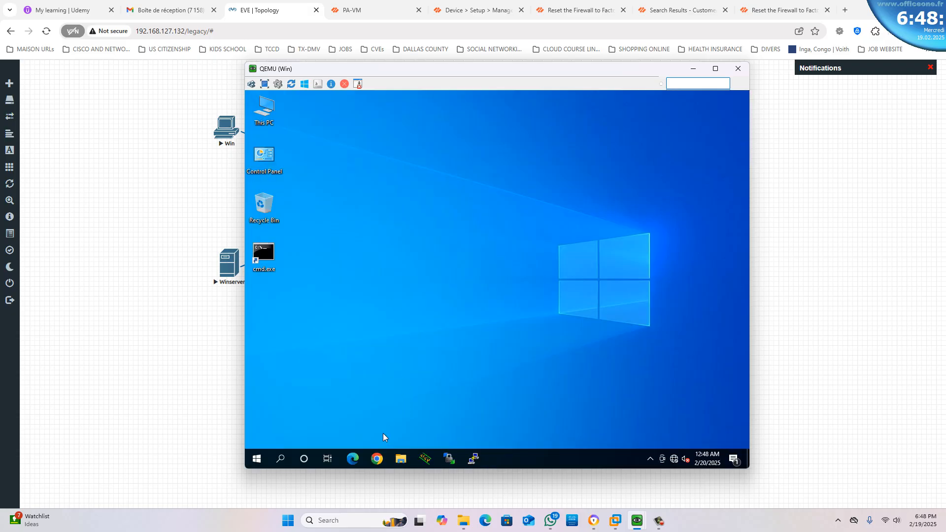
click(376, 460)
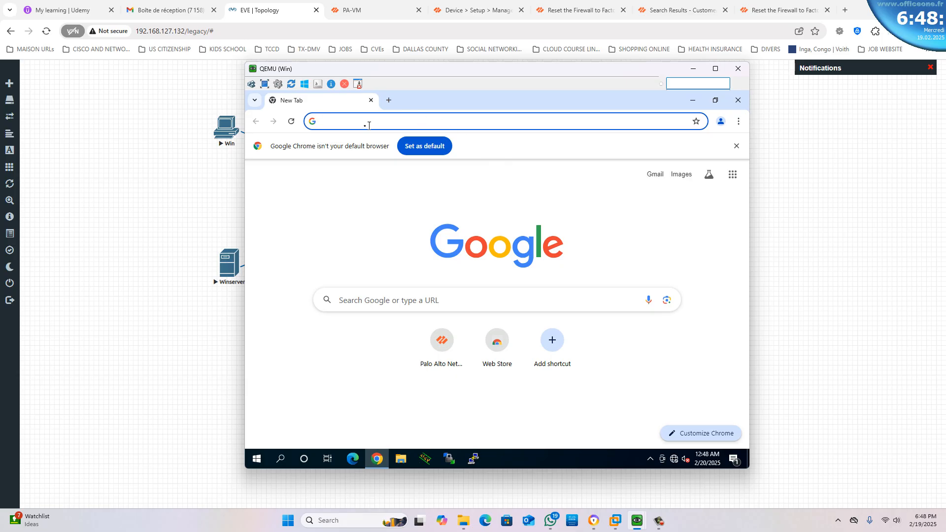
click(361, 121)
text(h)
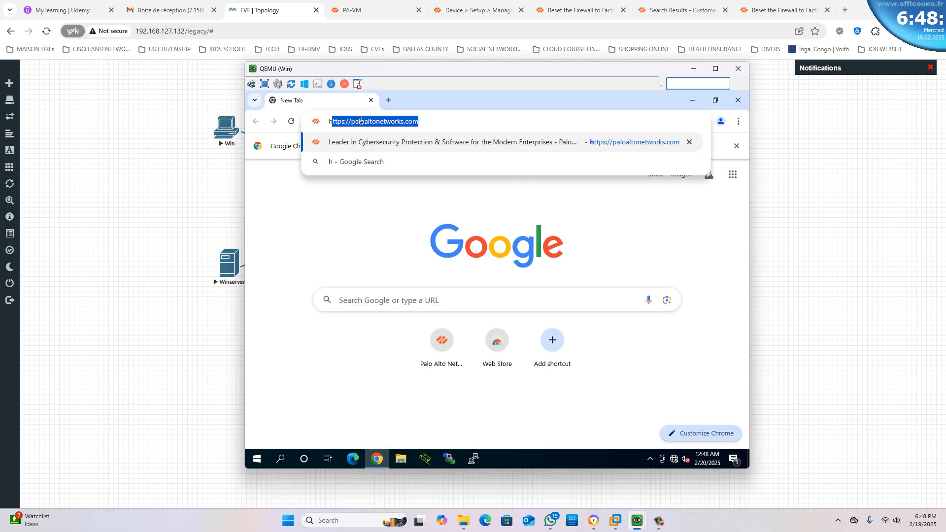
text(ttps:)
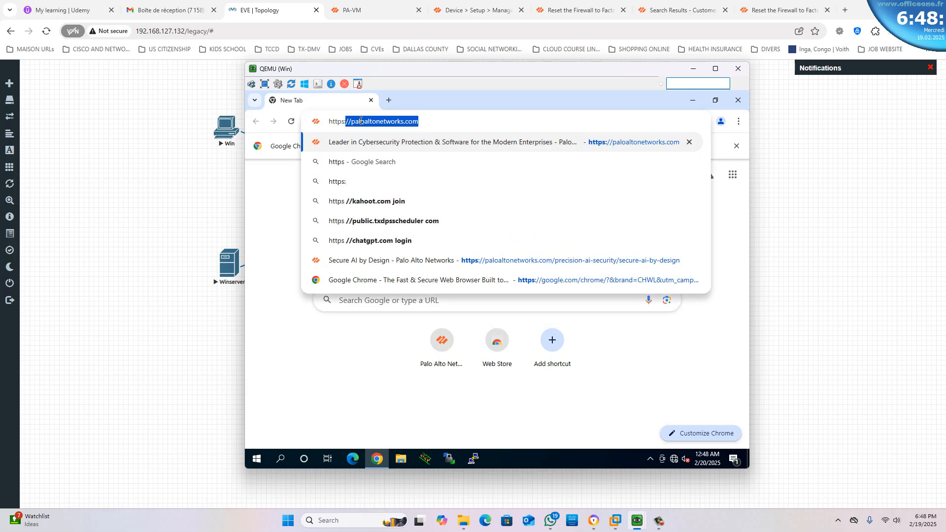
text(/)
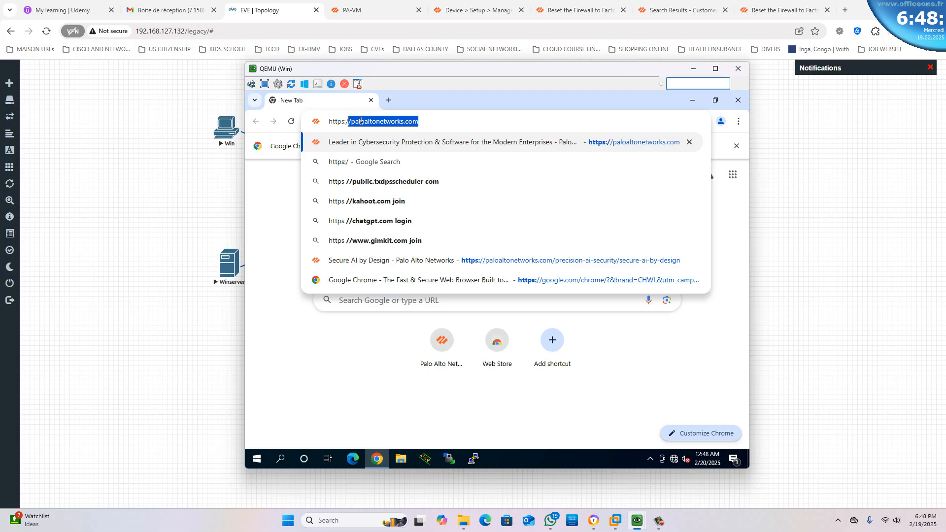
text(/10.1)
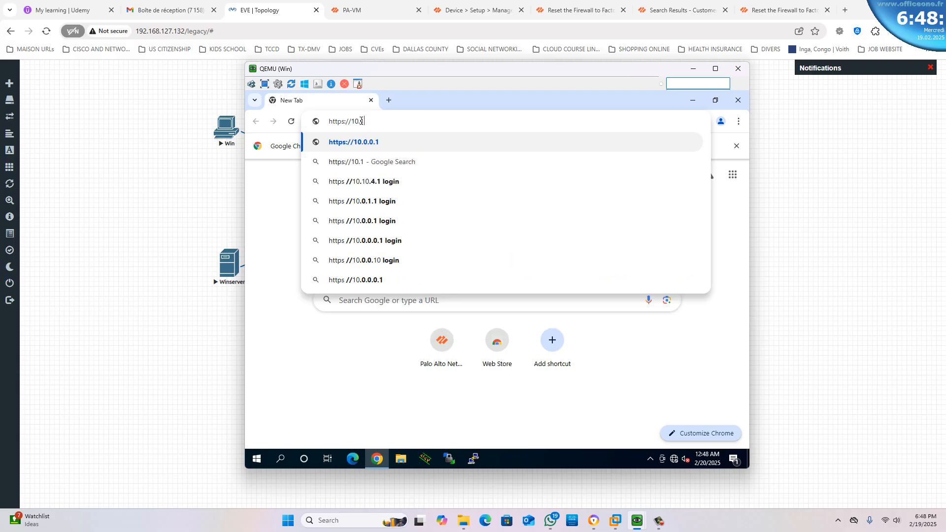
text(0.0.10.10.1)
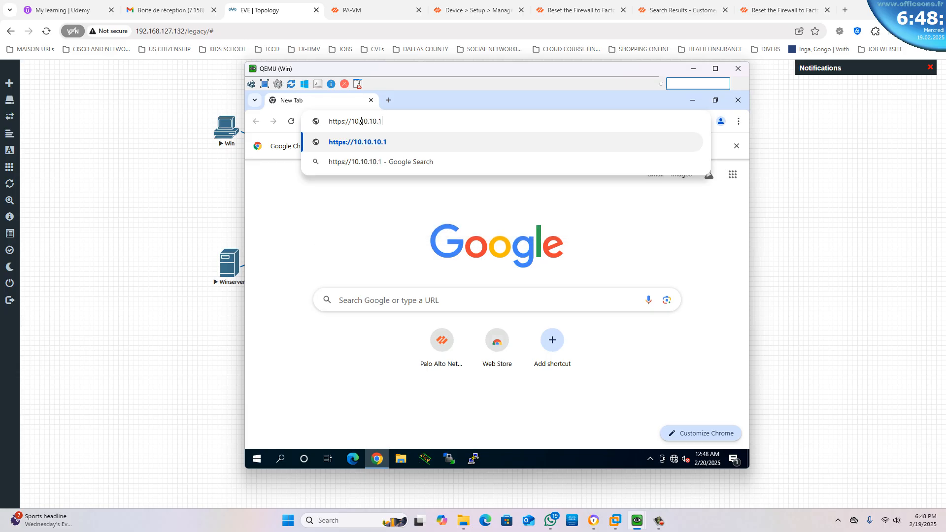
key(Return)
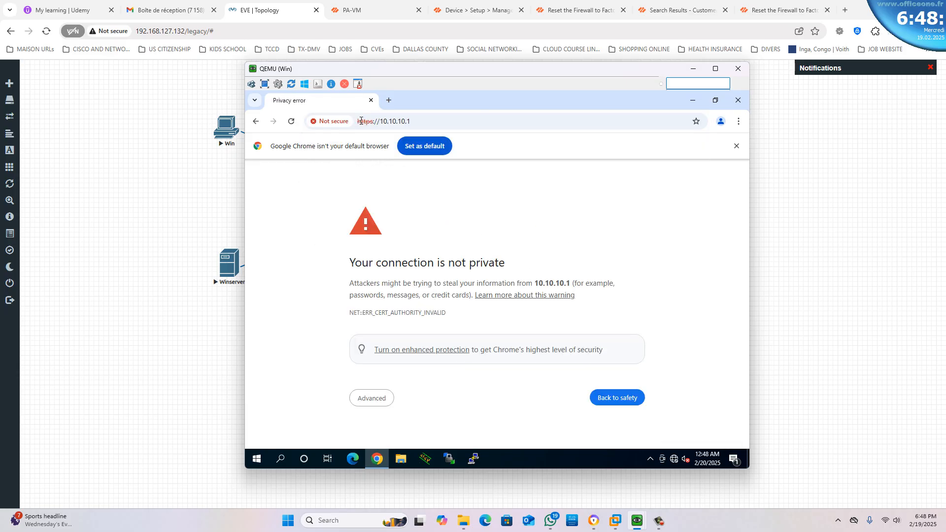
Glance at the EVE topology, return to the Win console, and proceed past the certificate warning for 10.10.10.1.
click(266, 14)
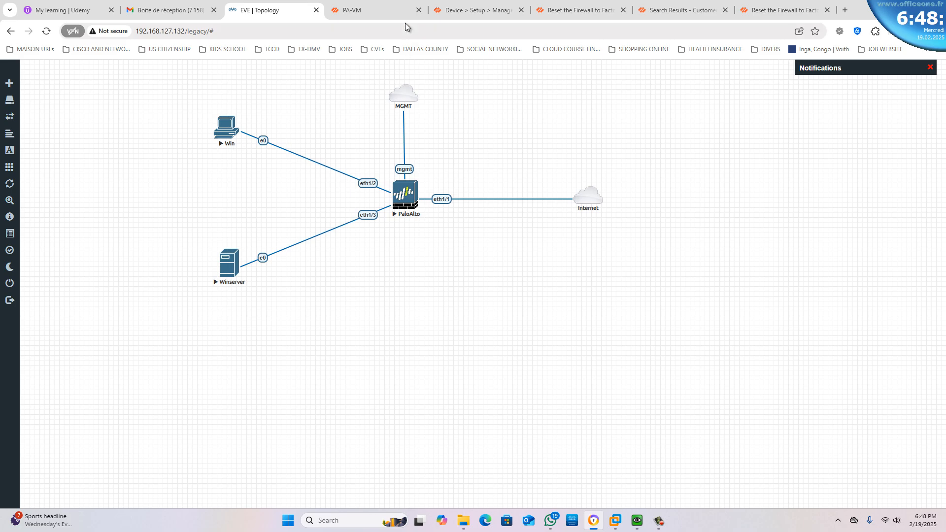
mouse_move(379, 14)
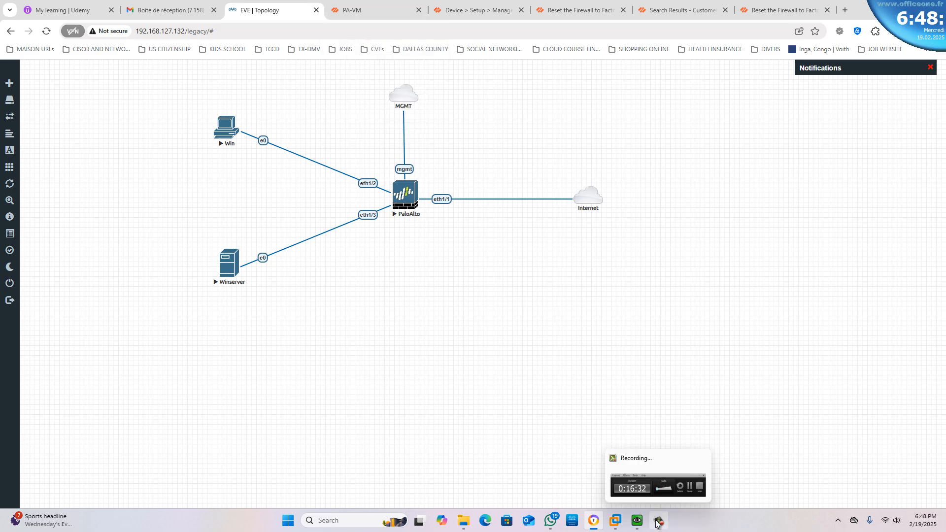
mouse_move(639, 521)
click(636, 481)
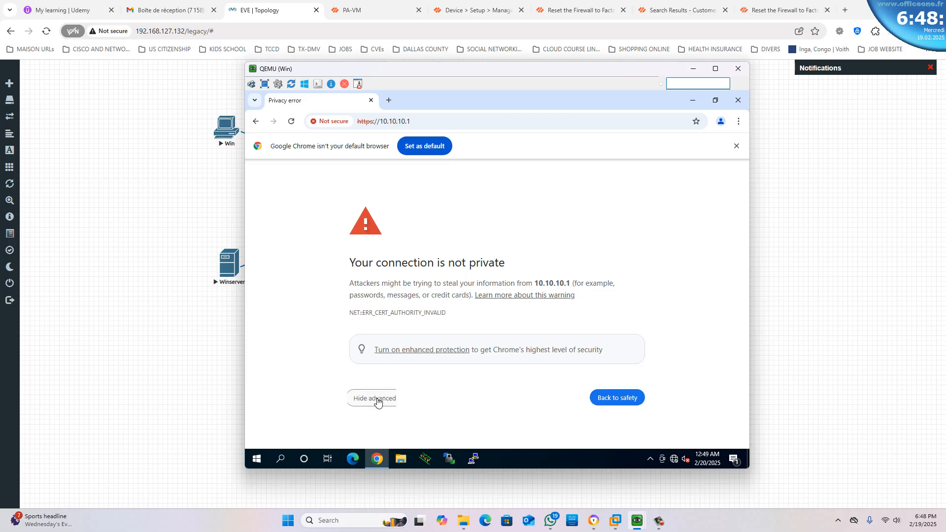
click(376, 398)
scroll(378, 403, down, 2)
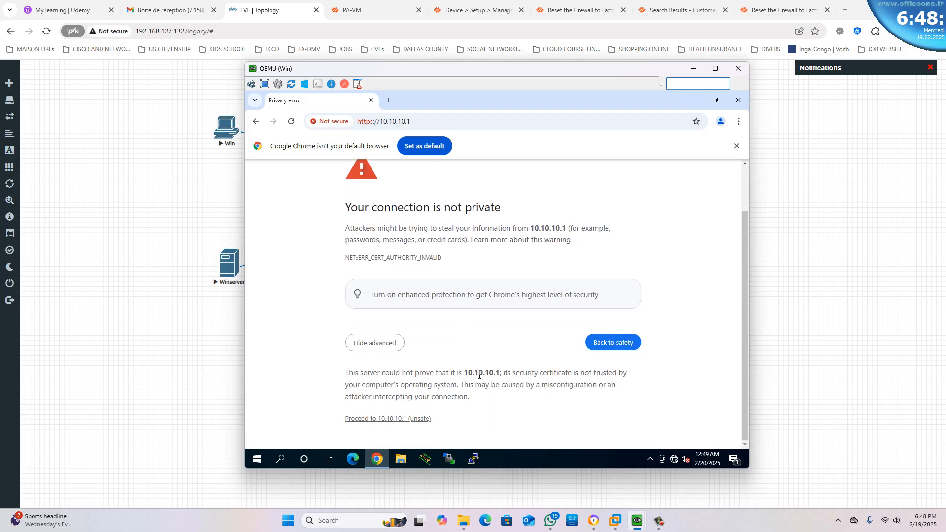
click(402, 420)
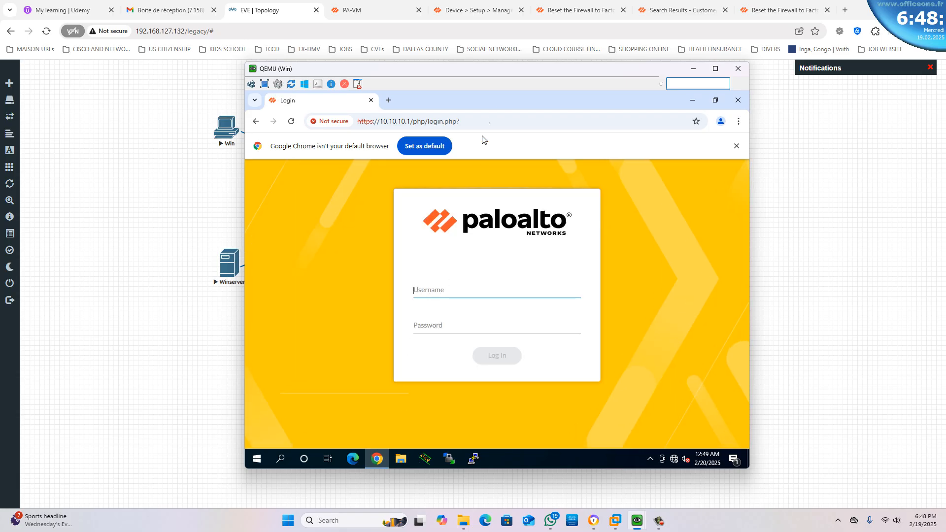
Move the Win console aside and log in to the firewall as Dep-Admin with the account password.
drag(483, 69, 640, 97)
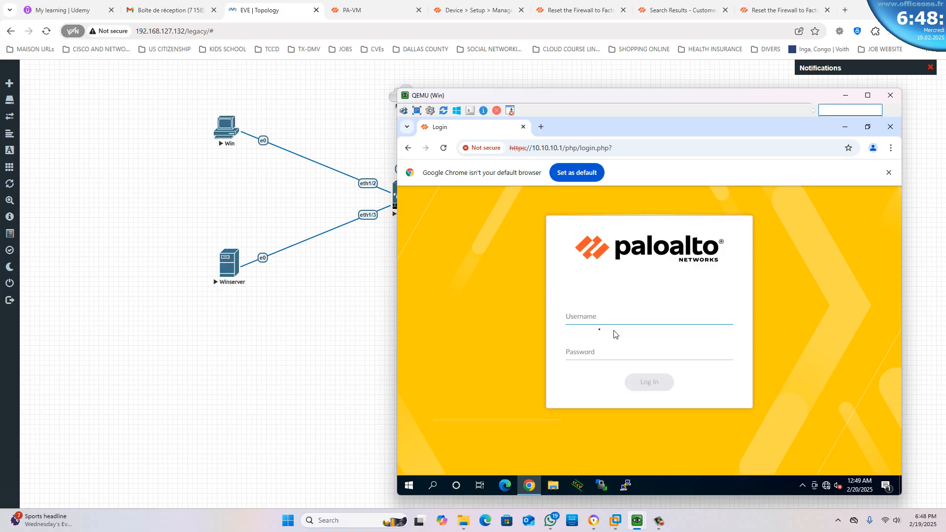
text(a)
key(BackSpace)
text(D)
key(BackSpace)
text(-Admin)
click(574, 357)
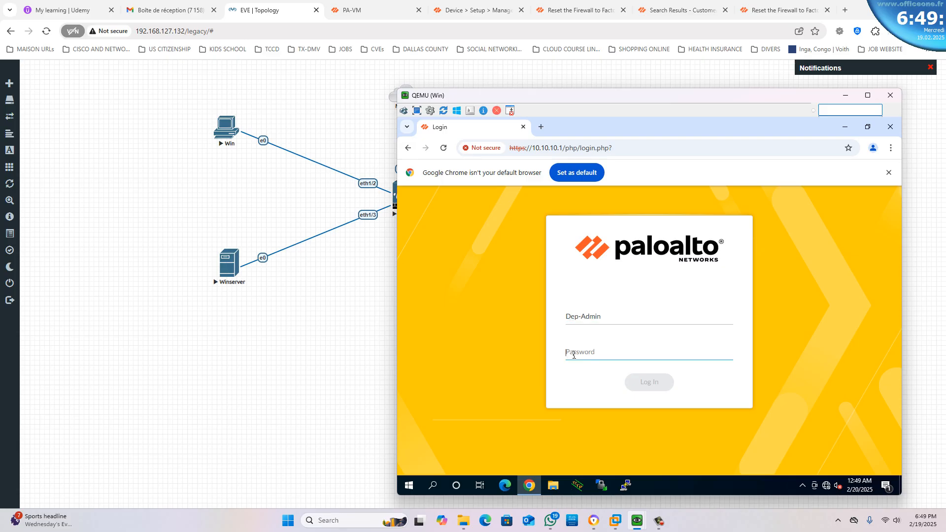
text(Pal)
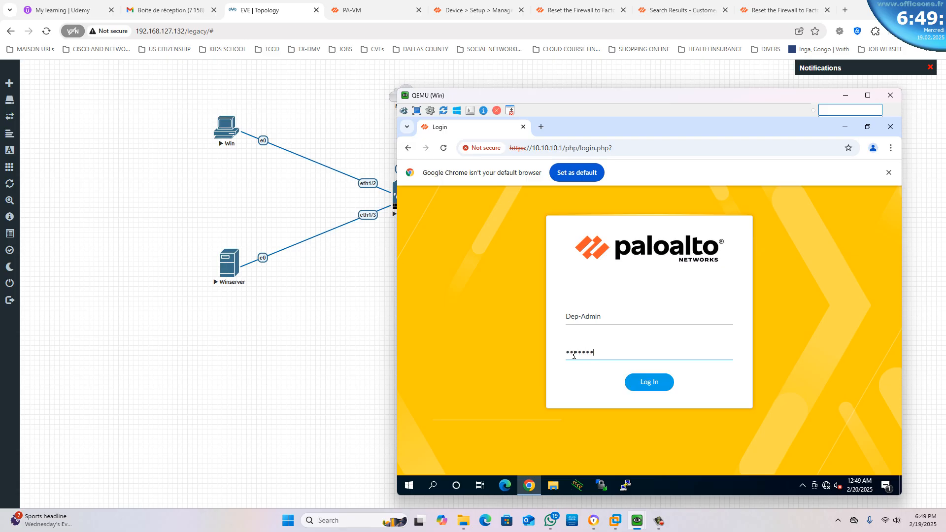
key(Return)
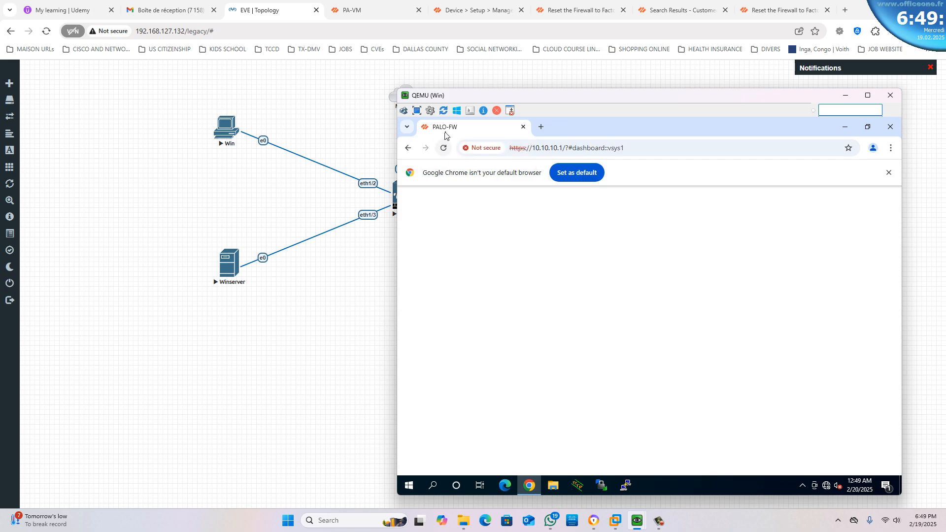
Dismiss the commit status in the PA-VM admin session and check the device name on the dashboard.
click(368, 11)
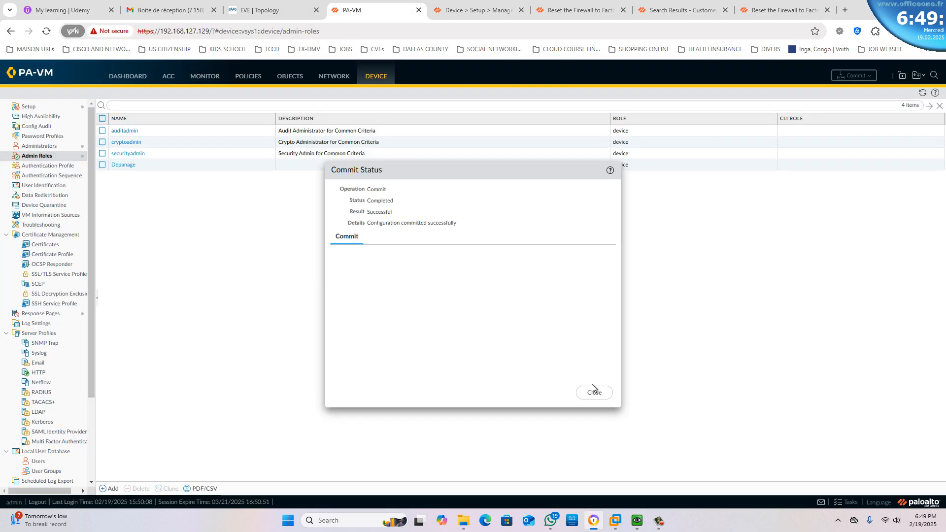
click(594, 391)
click(127, 76)
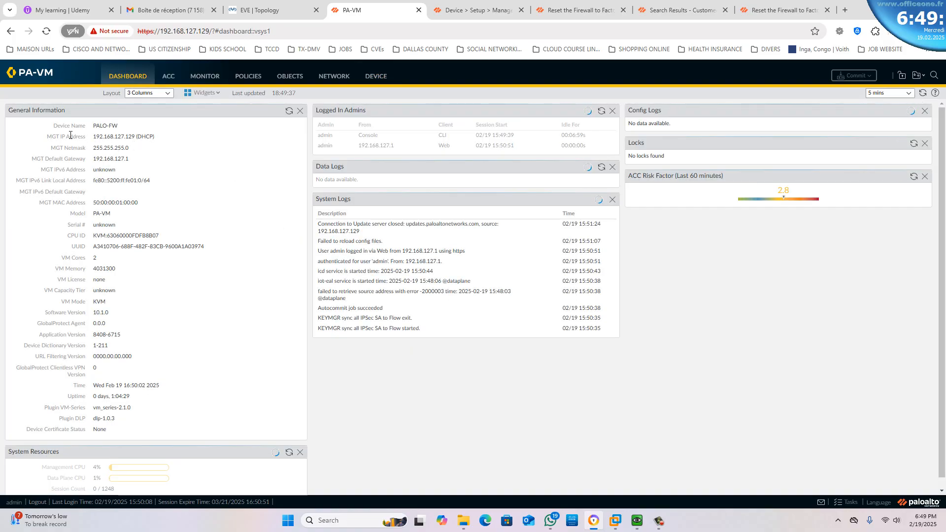
drag(54, 126, 129, 130)
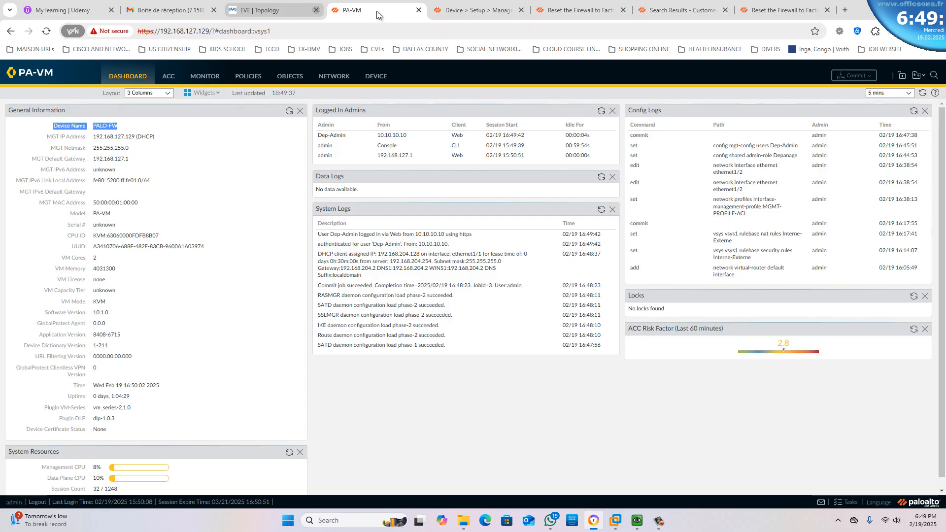
Return to the Win machine's console and dismiss the PAN-OS welcome message.
mouse_move(650, 521)
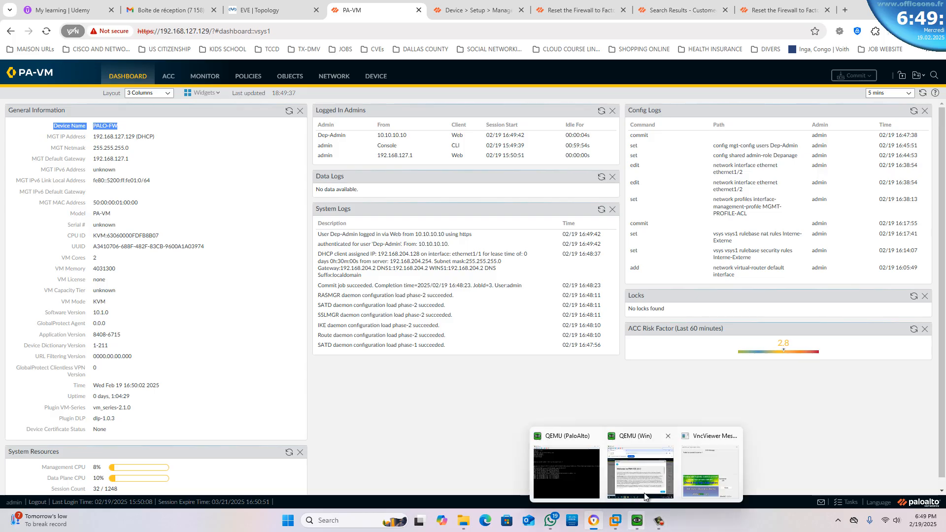
click(648, 482)
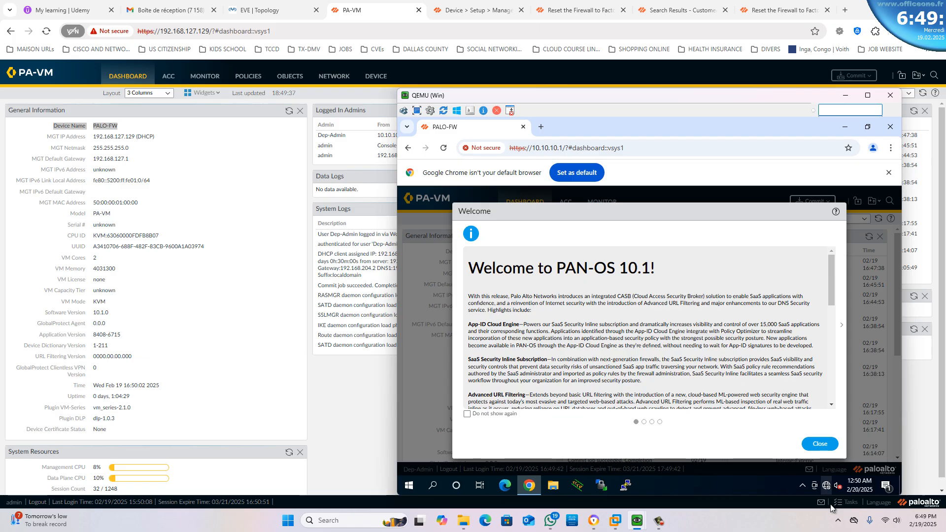
click(820, 444)
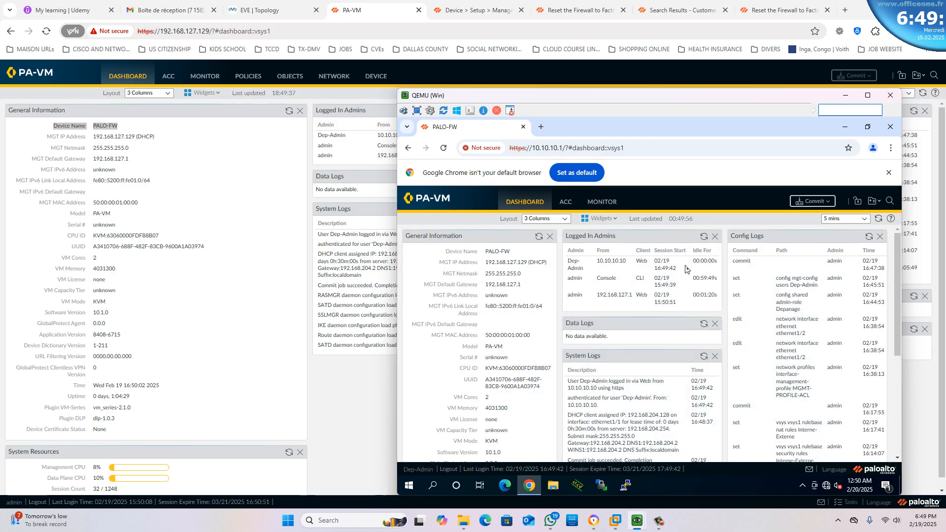
Review the firewall's links in the EVE topology and its admin dashboard, and bring back the Win machine's console.
click(266, 10)
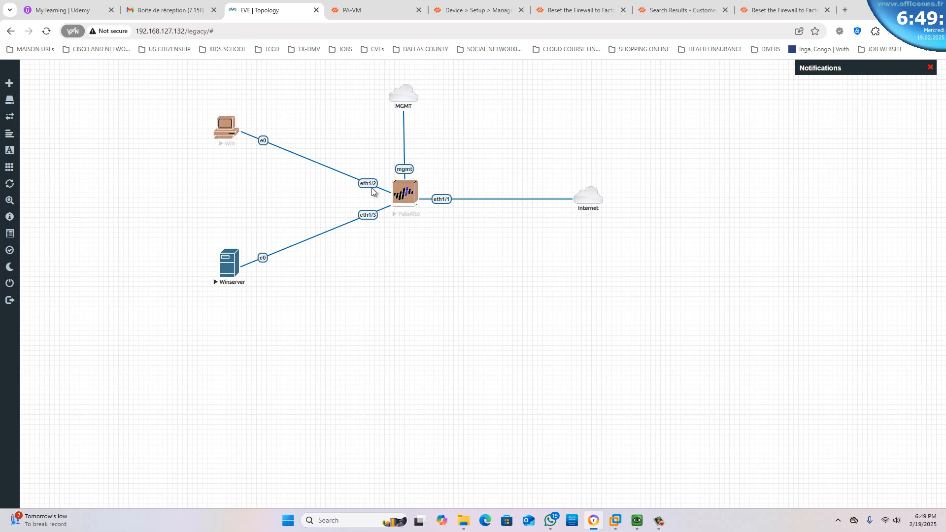
click(372, 10)
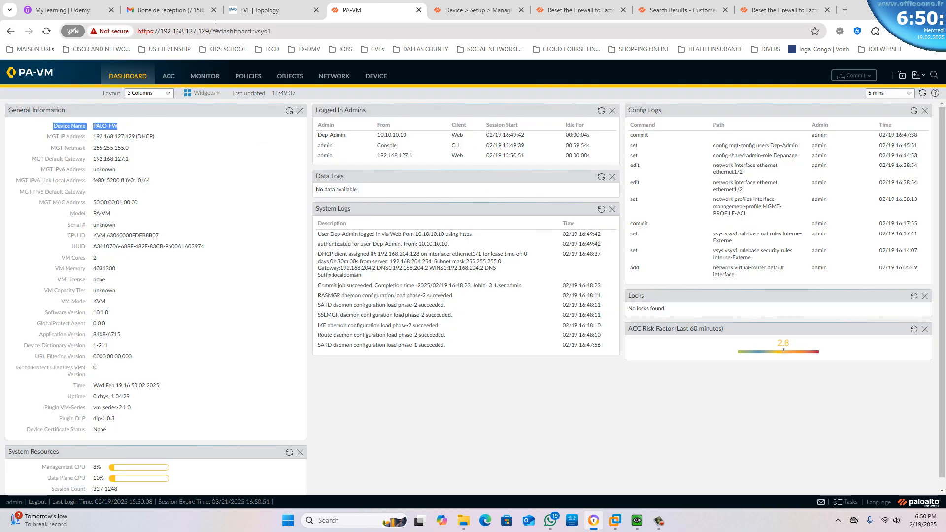
click(263, 9)
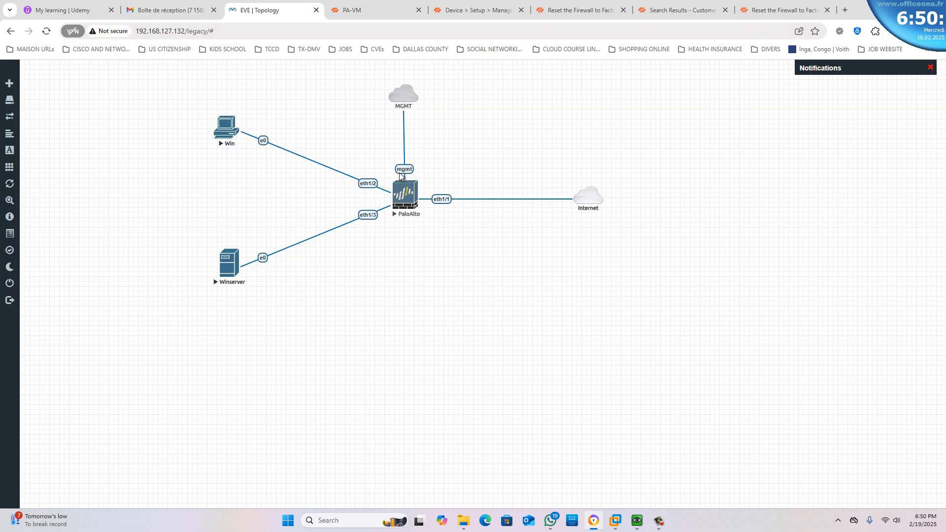
click(368, 11)
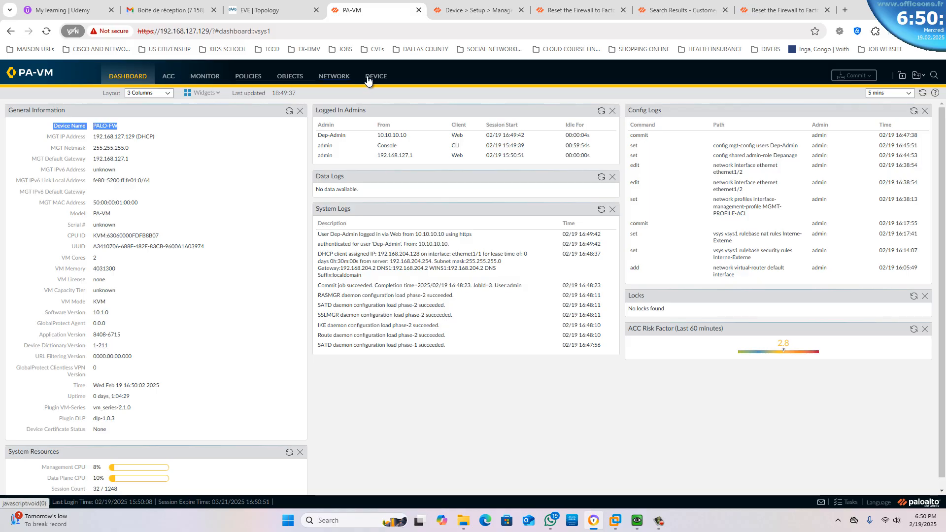
mouse_move(637, 520)
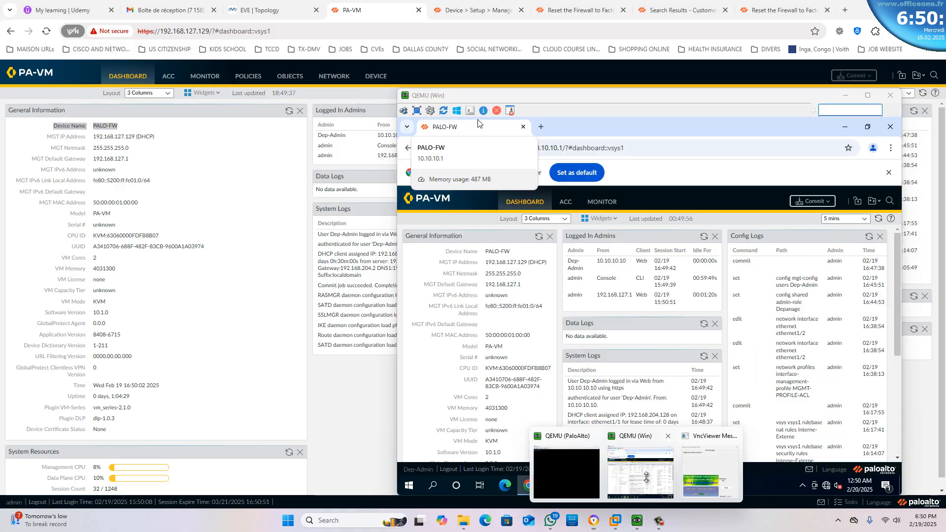
click(632, 454)
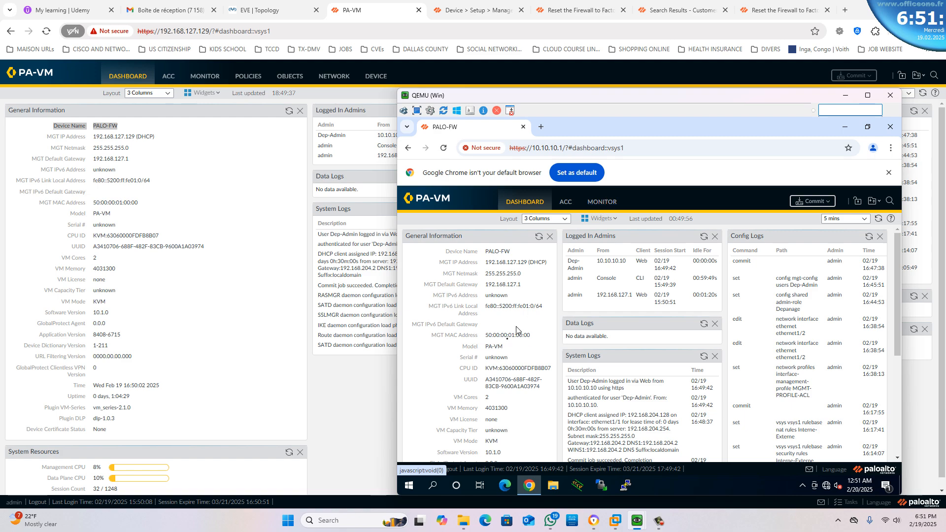
Examine what Dep-Admin can access: the dashboard, ACC, and the Threat, URL Filtering and WildFire Submissions logs.
scroll(513, 335, down, 4)
scroll(508, 344, up, 5)
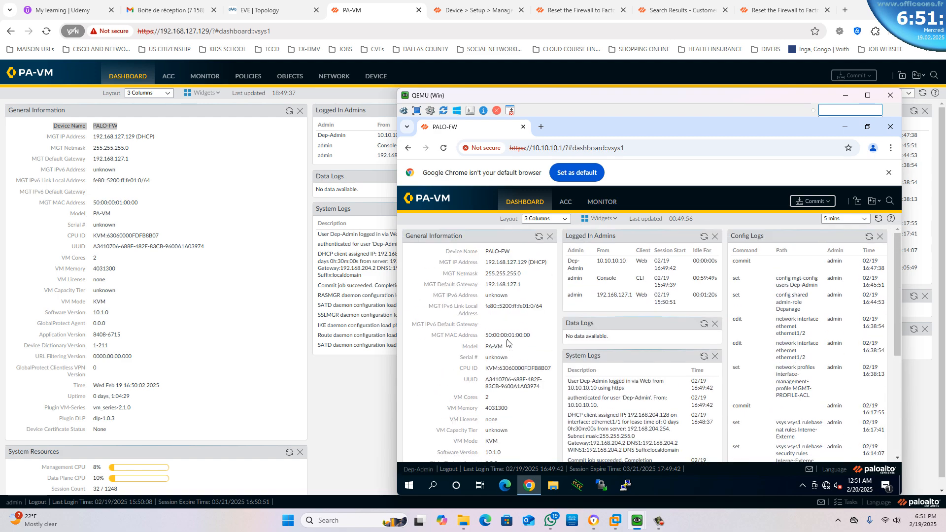
click(565, 203)
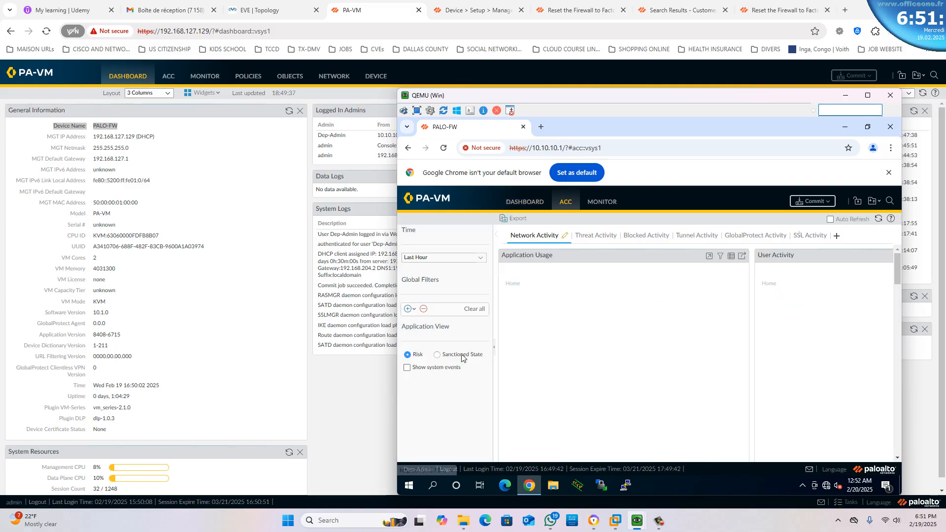
click(604, 202)
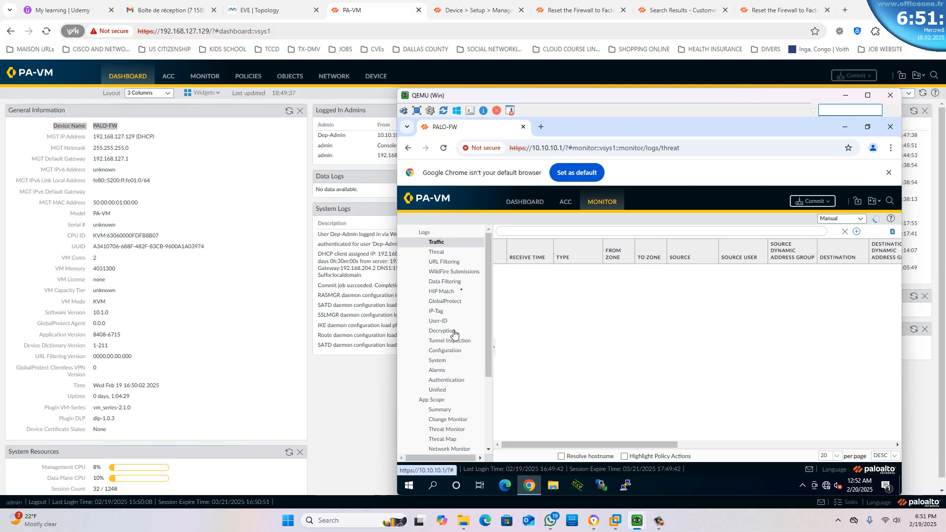
click(474, 252)
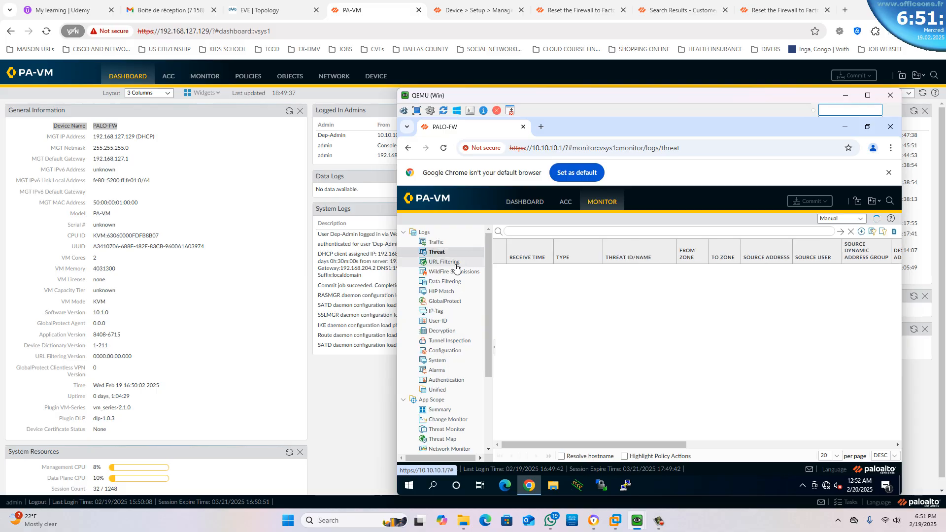
click(455, 266)
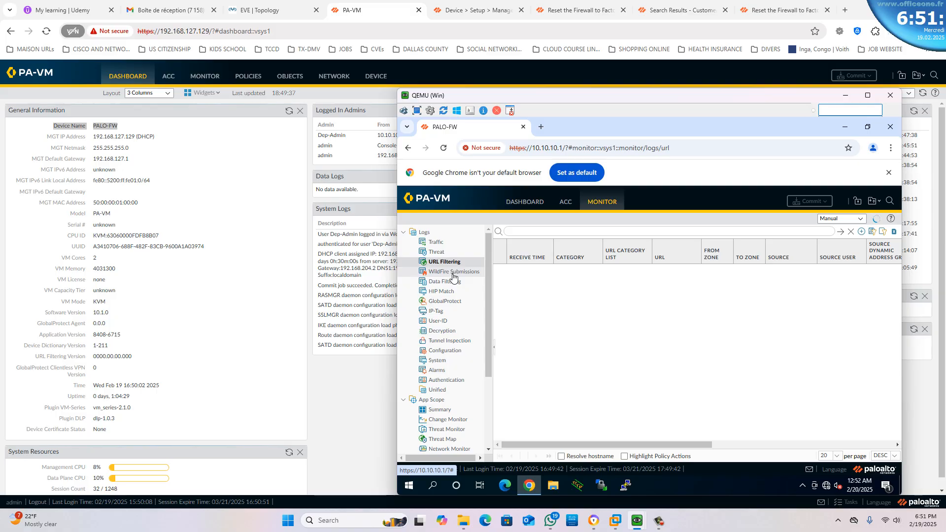
click(453, 277)
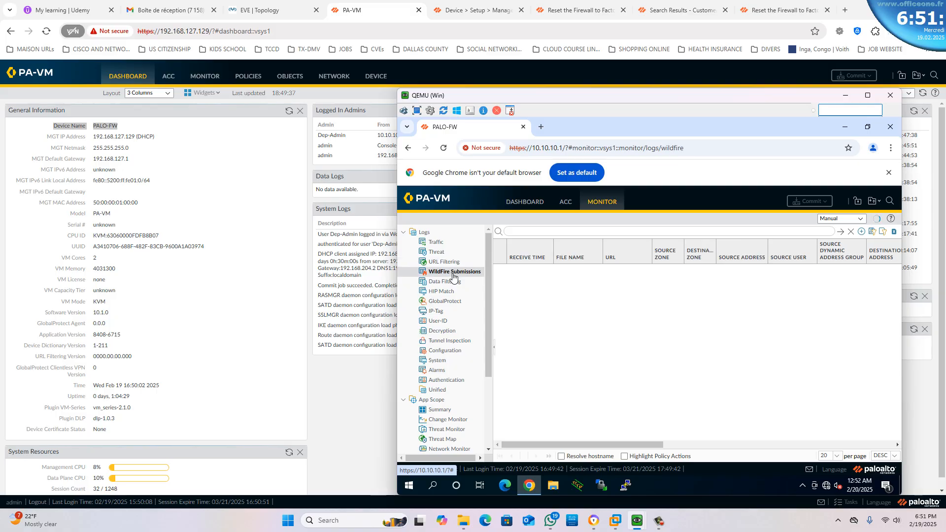
View the GlobalProtect logs as Dep-Admin and check Dep-Admin's source address among the logged-in admins in the PA-VM admin session.
click(453, 302)
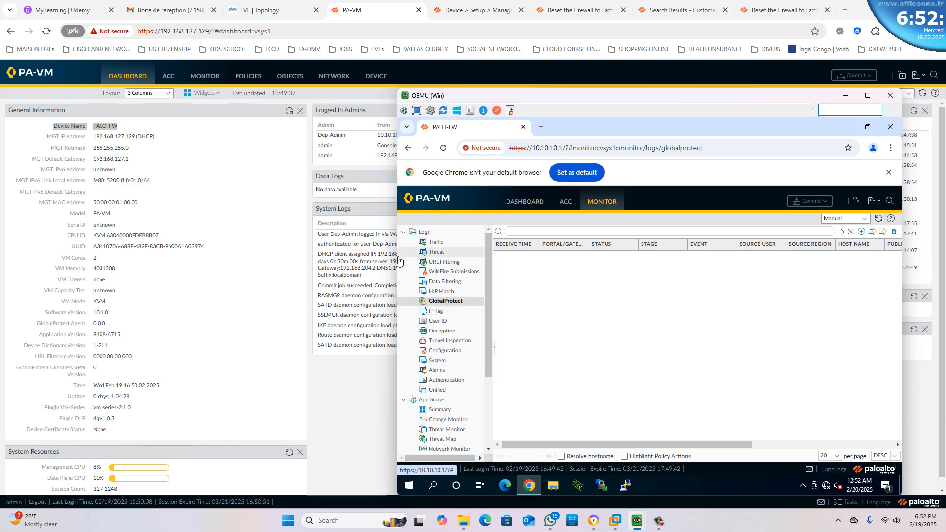
scroll(221, 249, down, 1)
scroll(220, 253, up, 1)
click(272, 198)
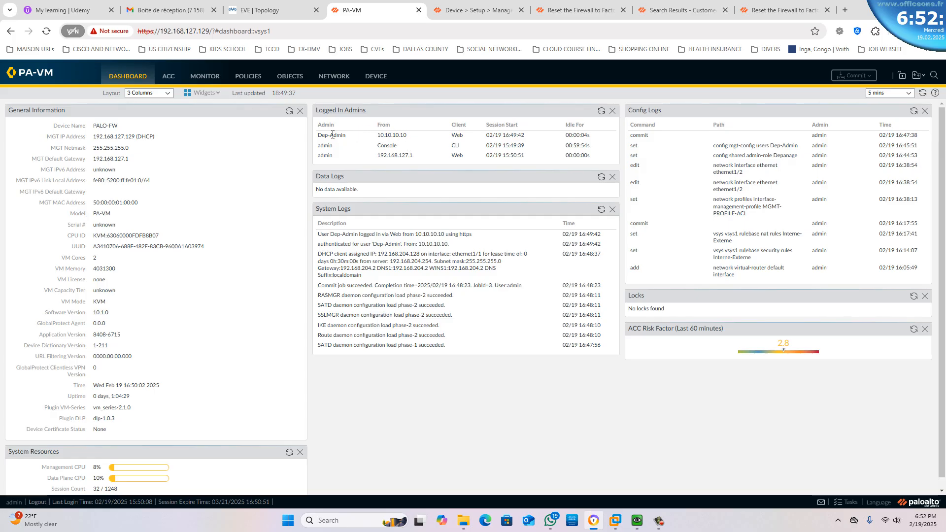
drag(320, 135, 347, 136)
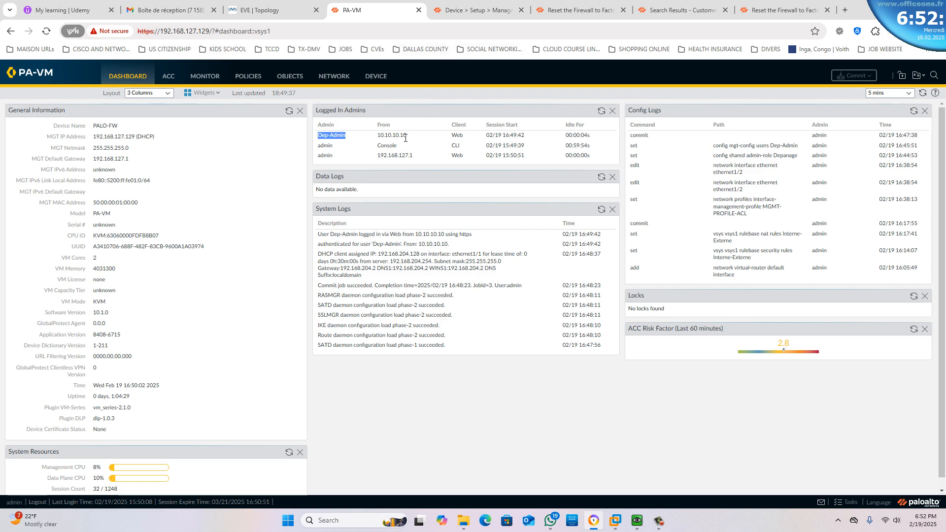
drag(379, 136, 408, 139)
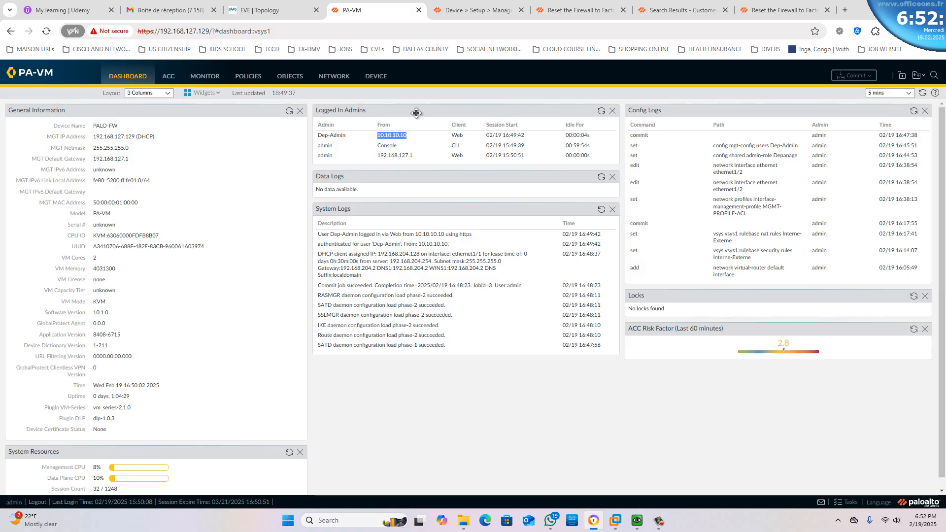
Compare Dep-Admin's session with the Win machine's console and its node in the EVE topology, and return to the PA-VM dashboard.
mouse_move(630, 526)
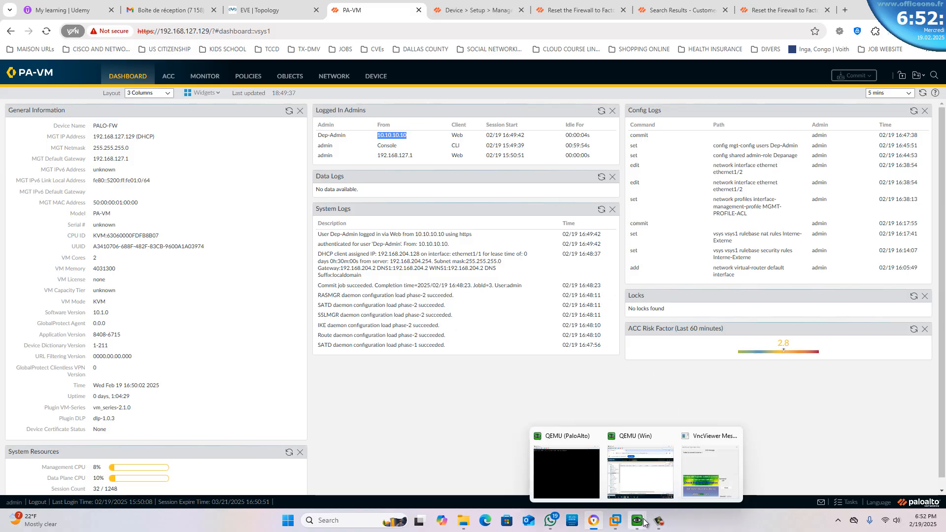
click(631, 481)
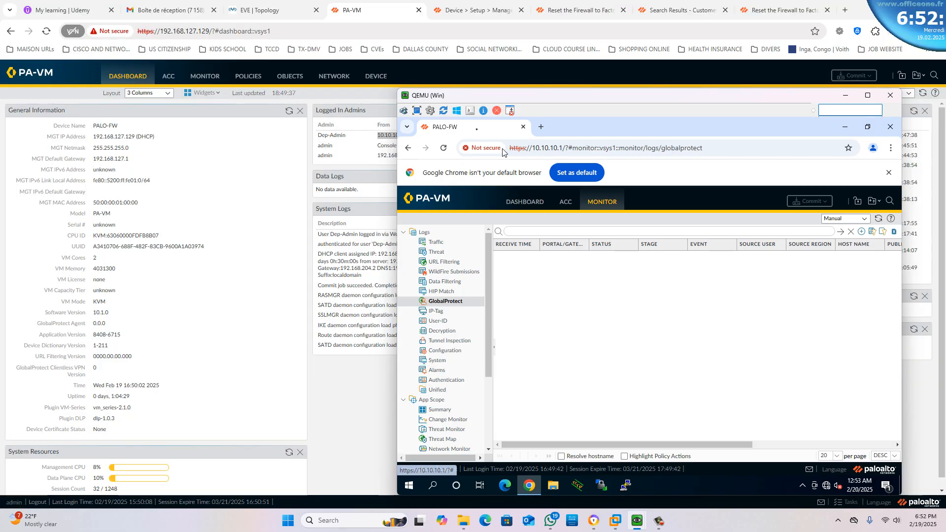
click(351, 22)
click(263, 11)
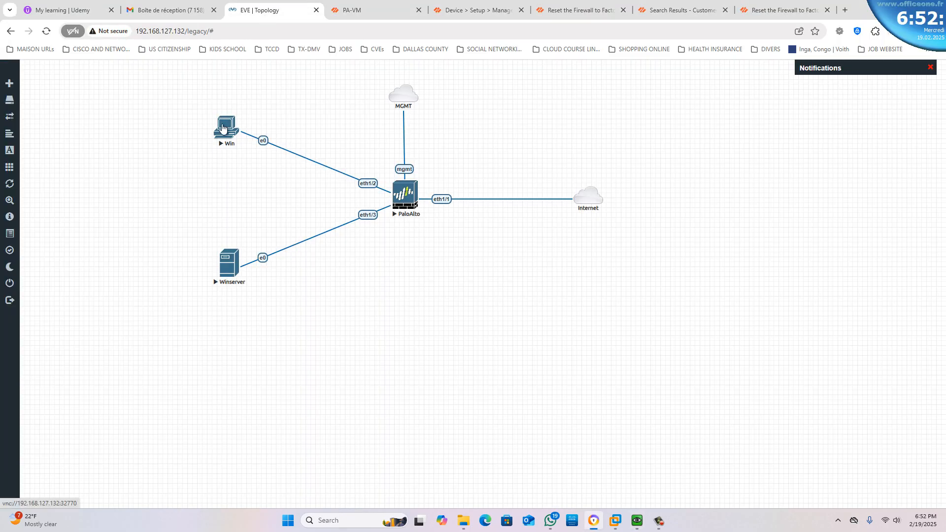
click(390, 10)
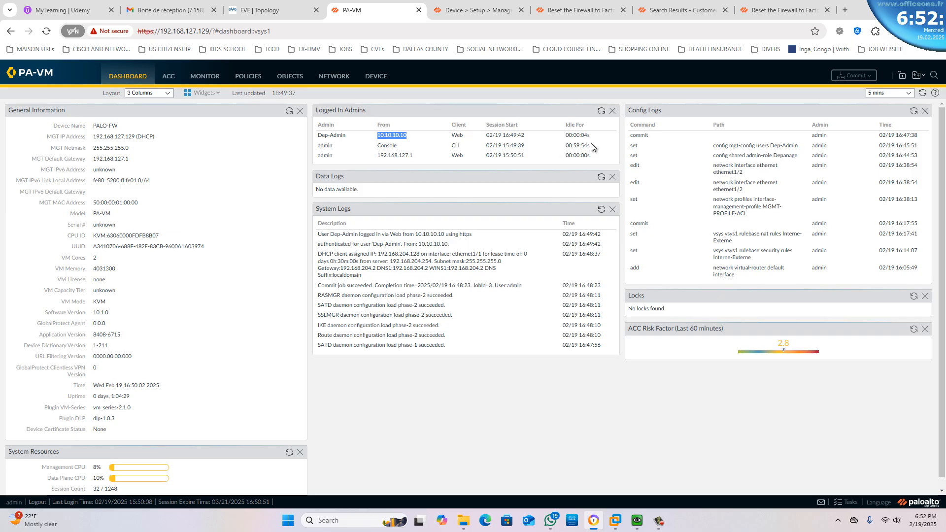
Check the admin's CLI console session among the logged-in admins against the PaloAlto QEMU console, and minimize that console.
double_click(320, 146)
drag(499, 148, 590, 147)
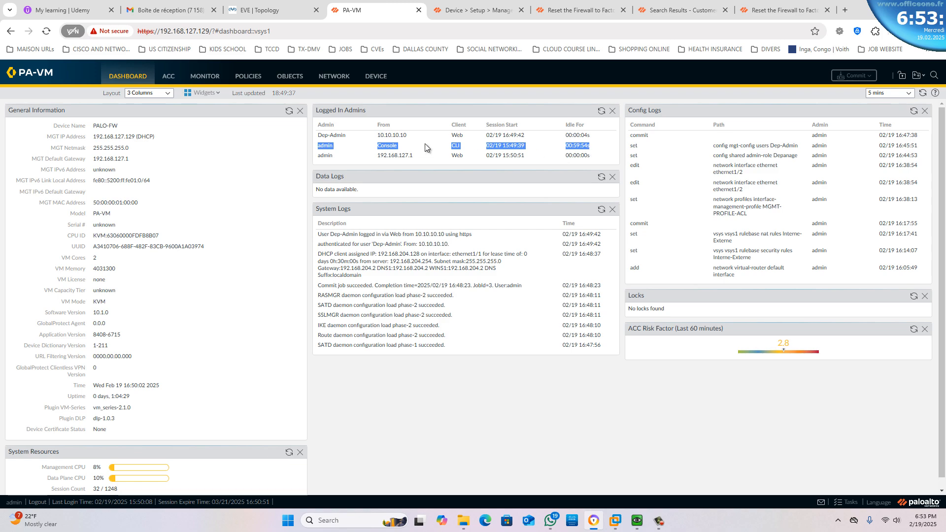
mouse_move(637, 528)
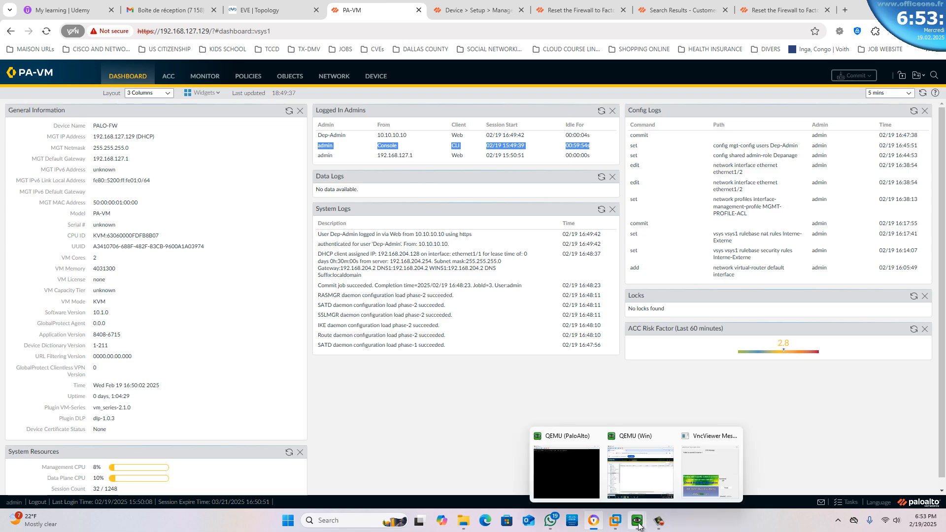
click(579, 470)
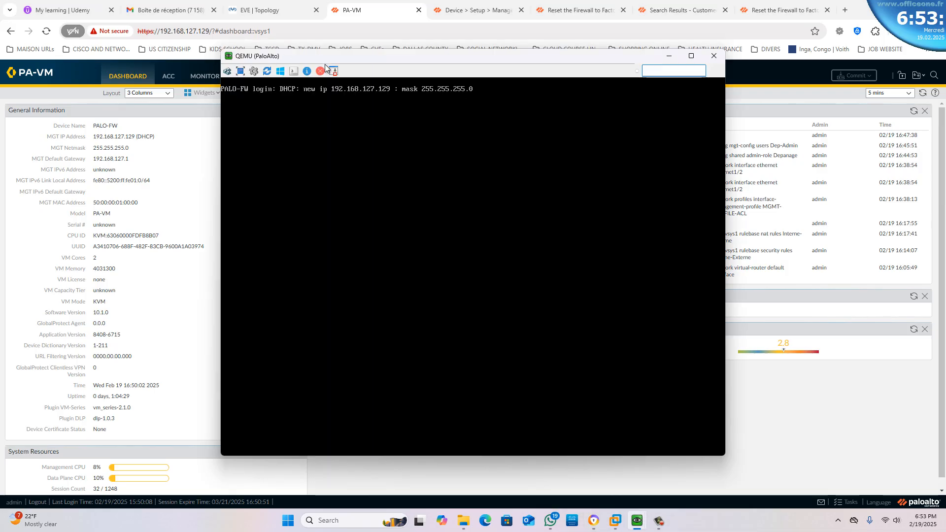
click(669, 56)
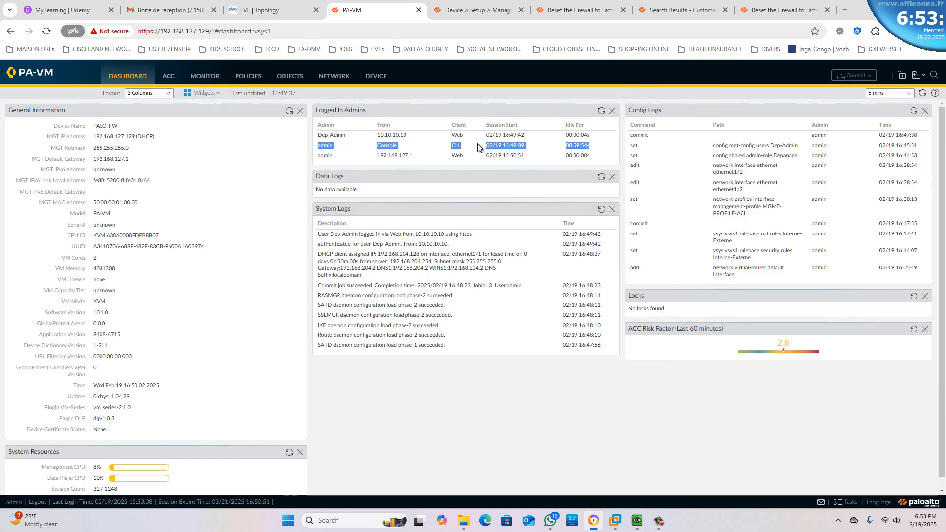
Check the source address and client type of the admin's web session among the logged-in admins.
click(326, 158)
drag(326, 157, 433, 159)
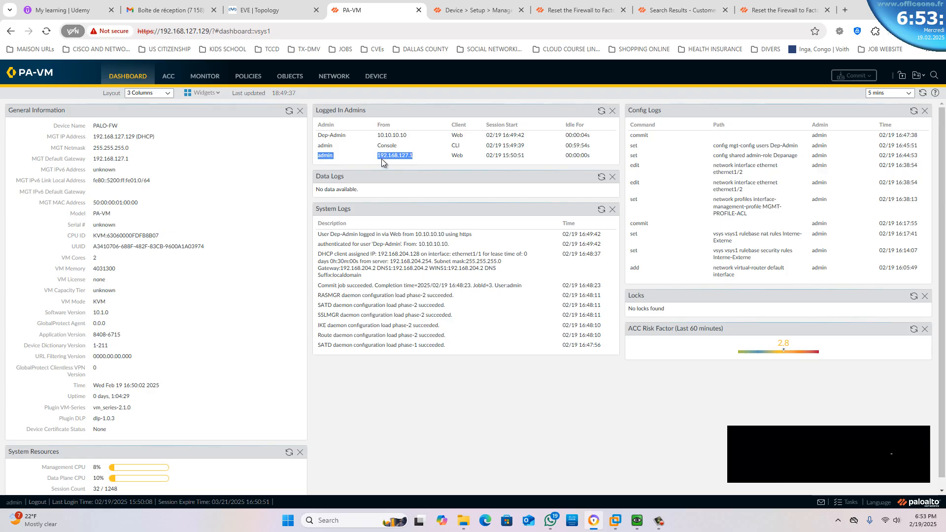
click(453, 156)
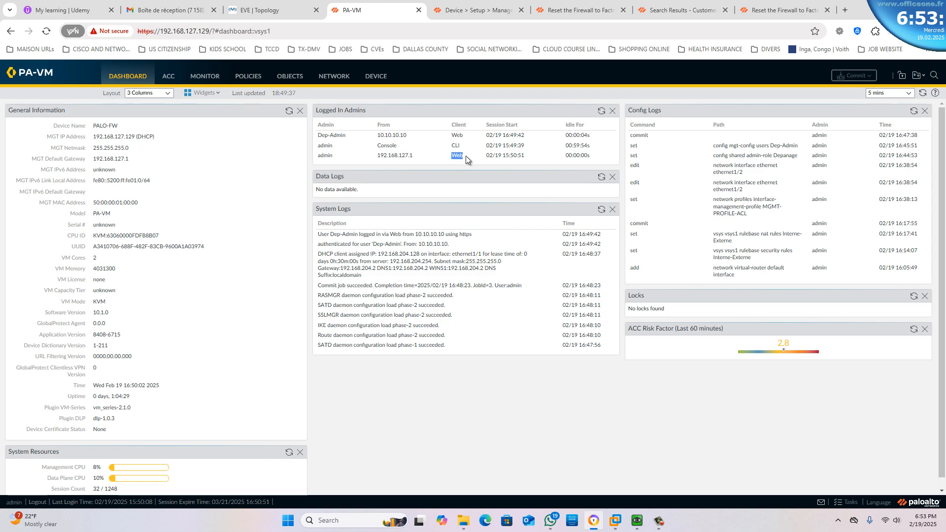